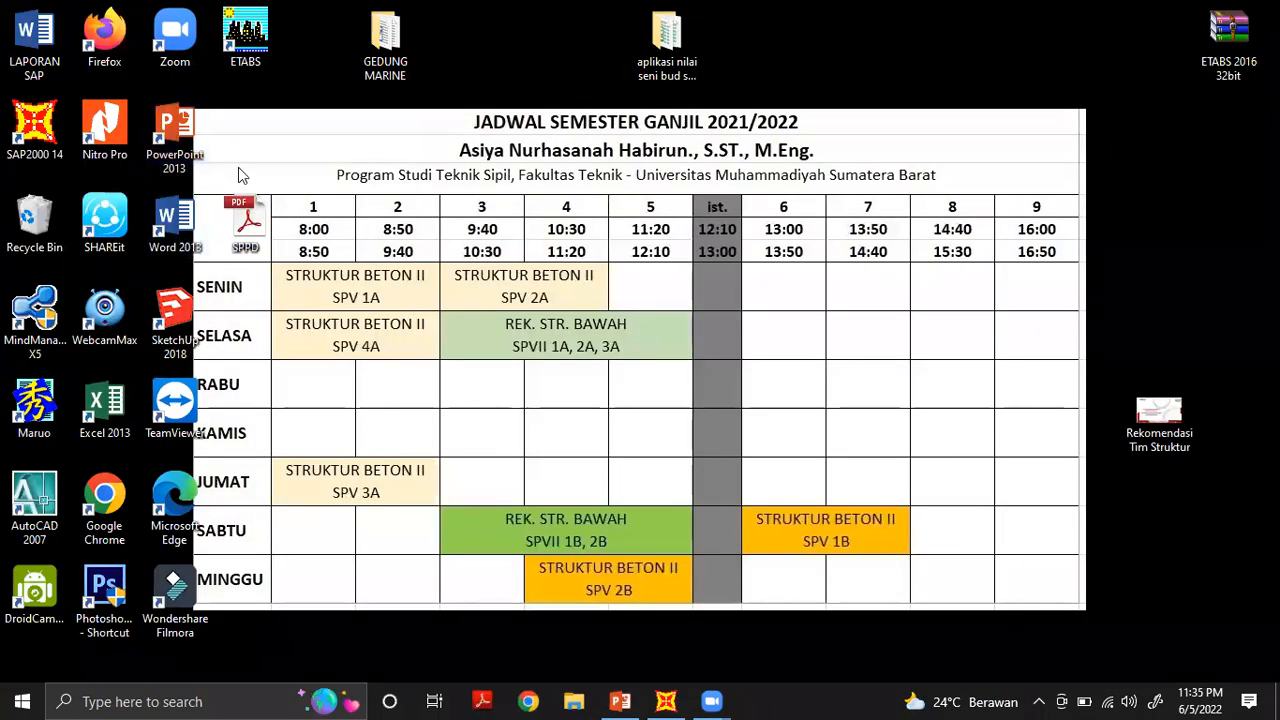
Start Excel, dismiss the activation notice and open the recent workbook PRAKTIKUM 3
{"action": "left_click", "coordinate": [101, 400]}
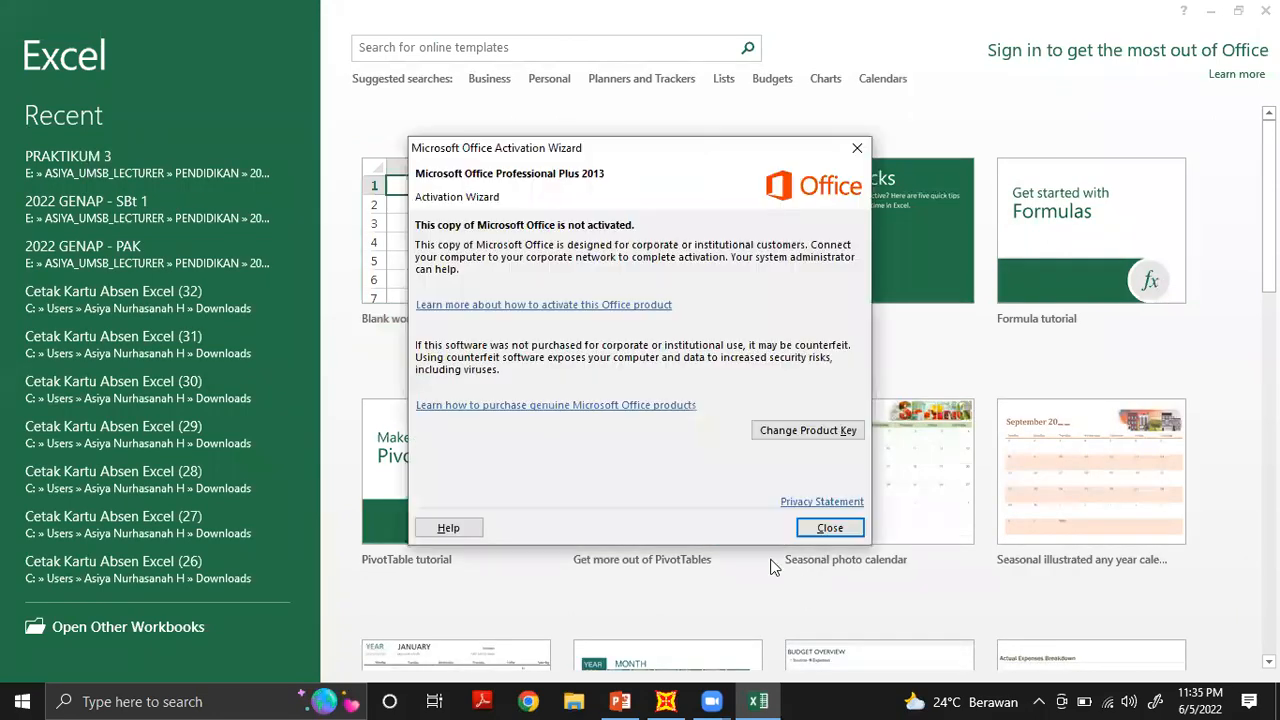
{"action": "left_click", "coordinate": [830, 528]}
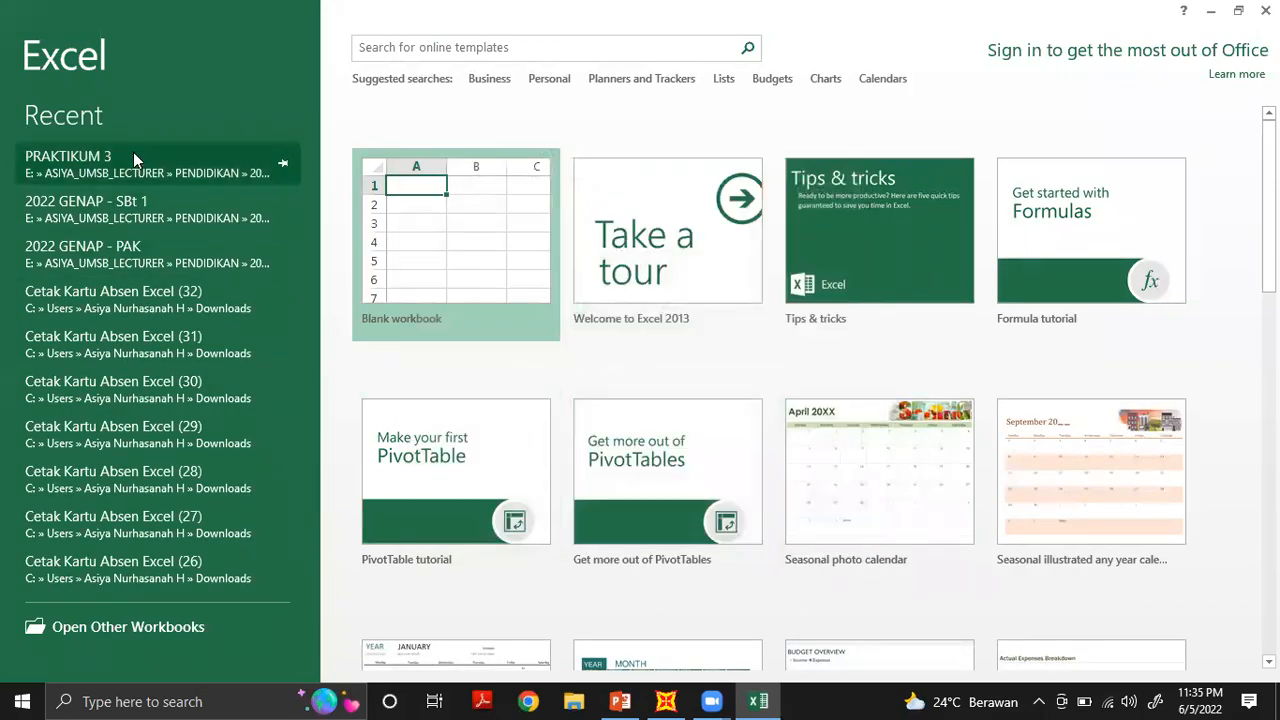
{"action": "left_click", "coordinate": [133, 152]}
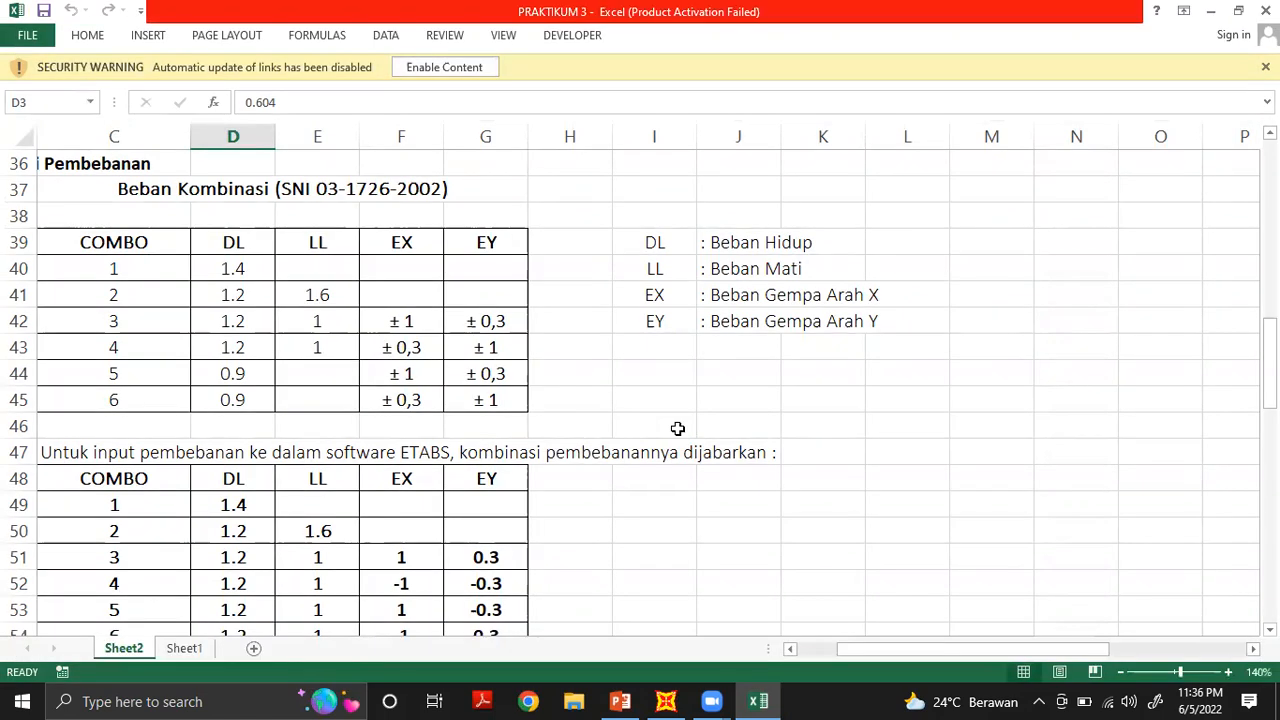
Examine the response spectrum values Ss and S1 and the maximum number of modes for the earthquake load cases on Sheet2
{"action": "scroll", "coordinate": [366, 246], "scroll_direction": "up", "scroll_amount": 9}
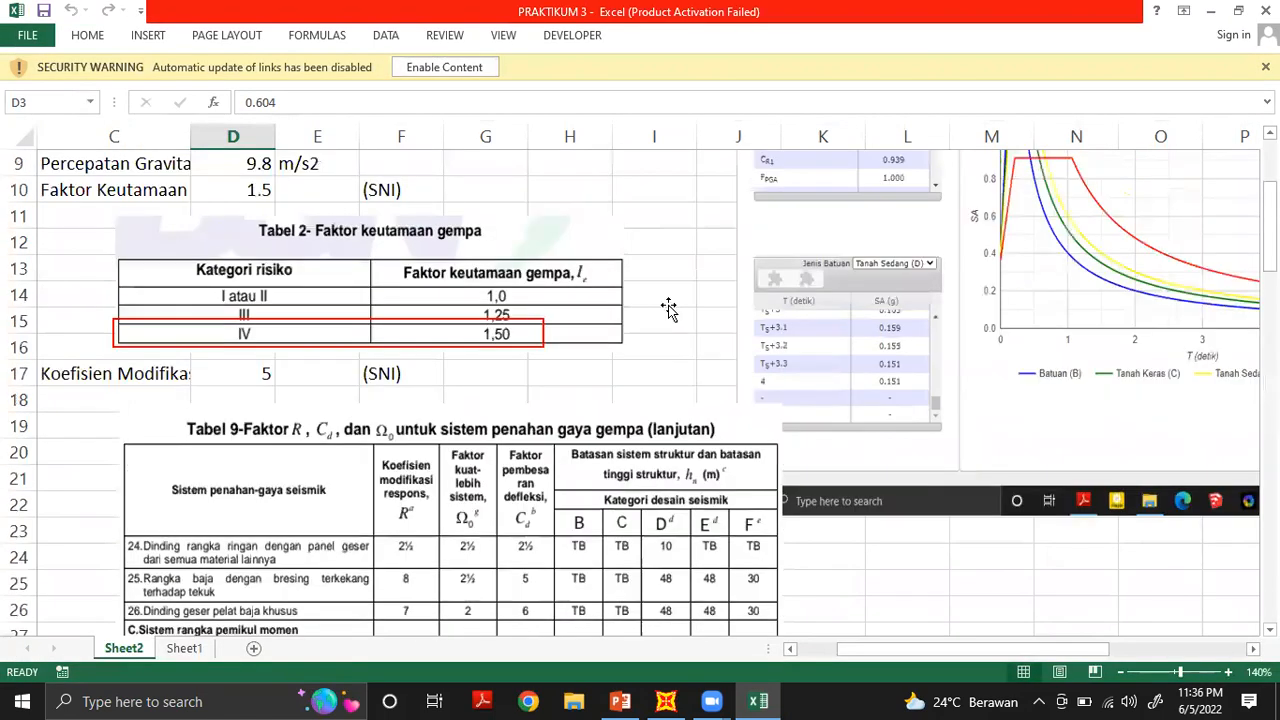
{"action": "scroll", "coordinate": [667, 307], "scroll_direction": "up", "scroll_amount": 3}
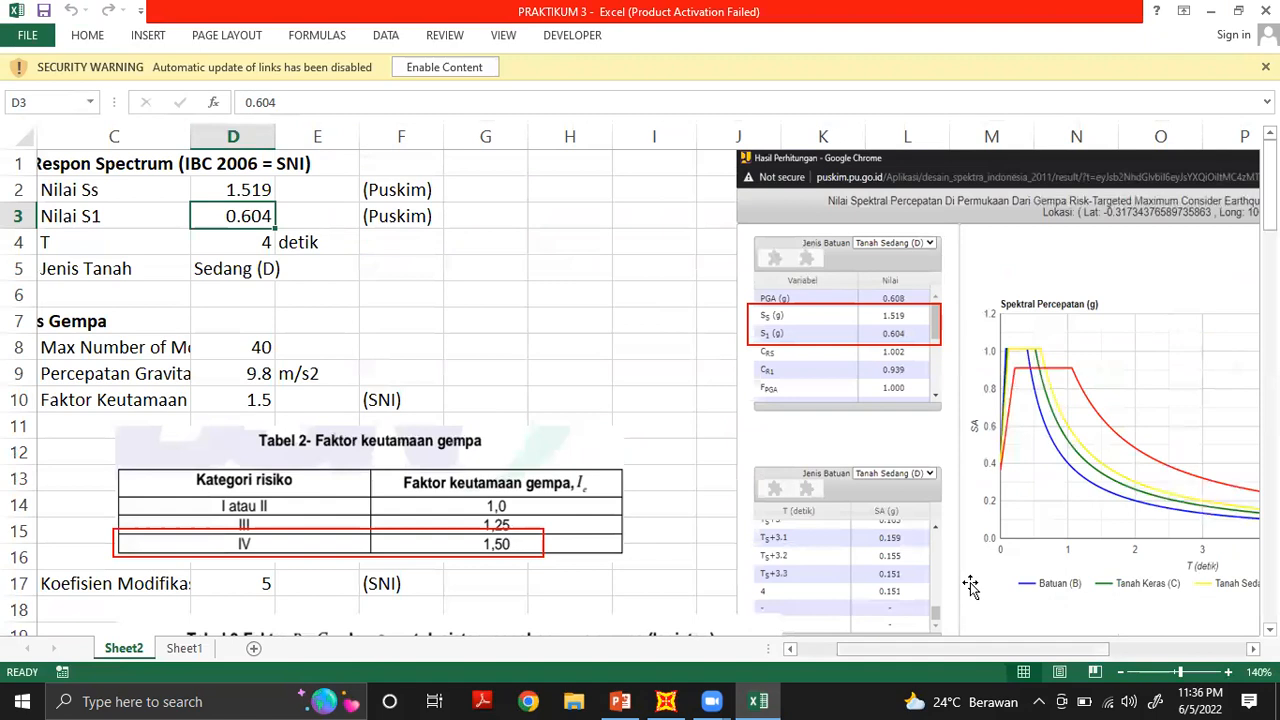
{"action": "scroll", "coordinate": [970, 587], "scroll_direction": "left", "scroll_amount": 2}
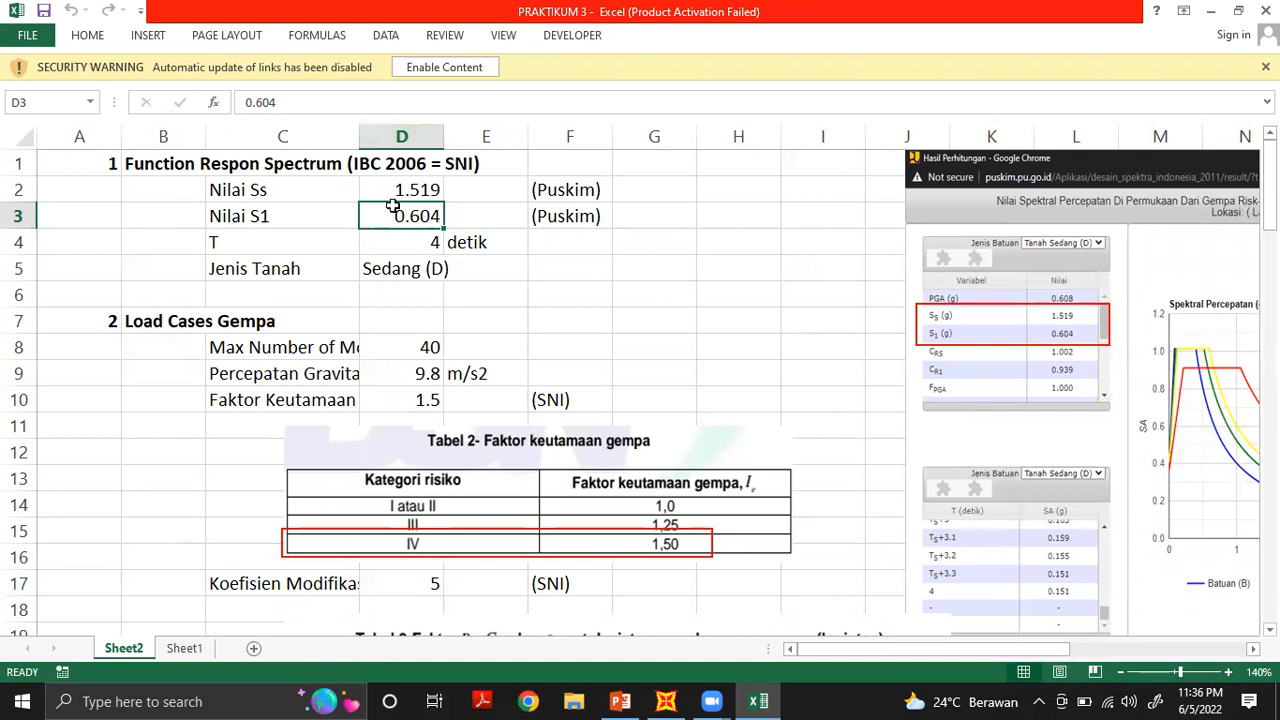
{"action": "left_click", "coordinate": [251, 193]}
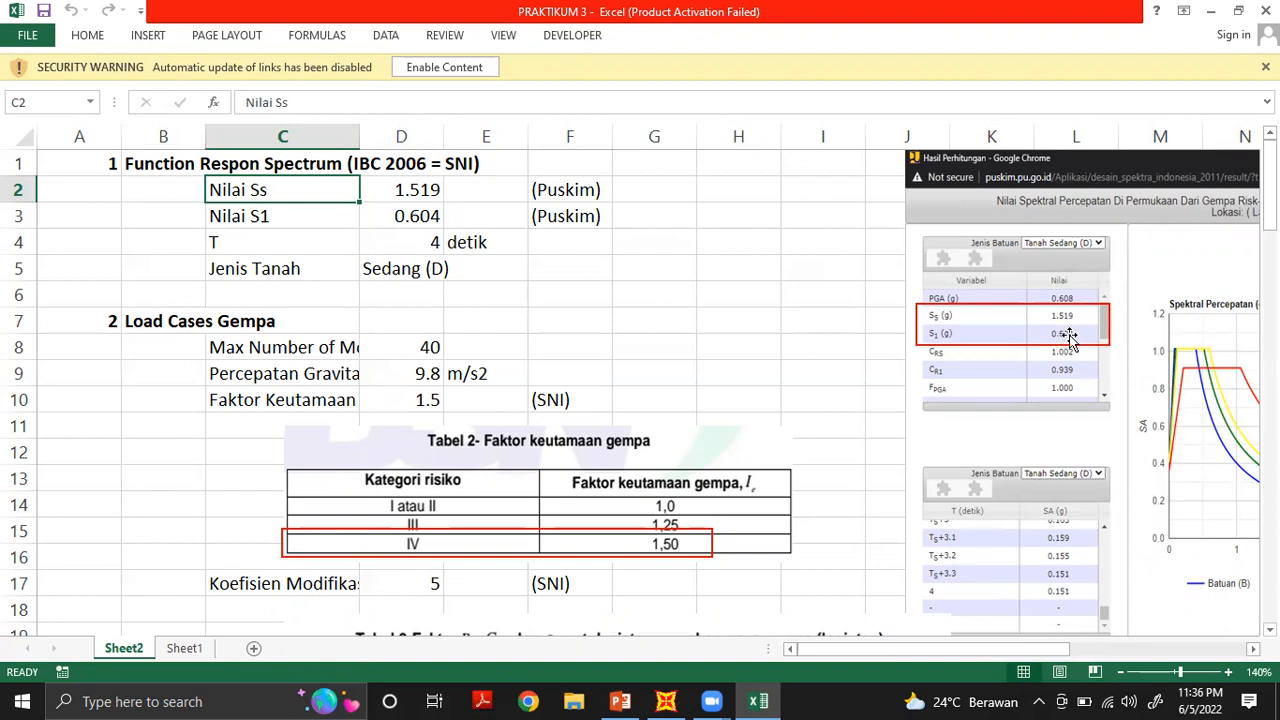
{"action": "left_click", "coordinate": [429, 190]}
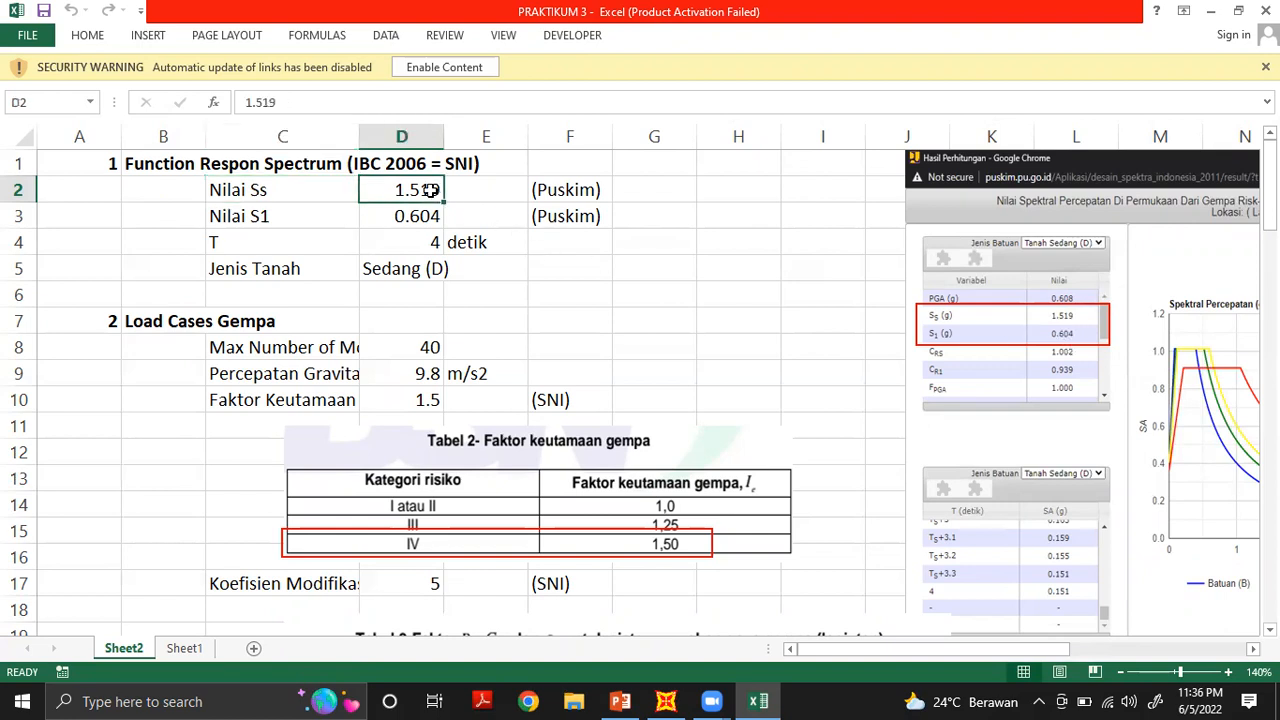
{"action": "left_click", "coordinate": [326, 222]}
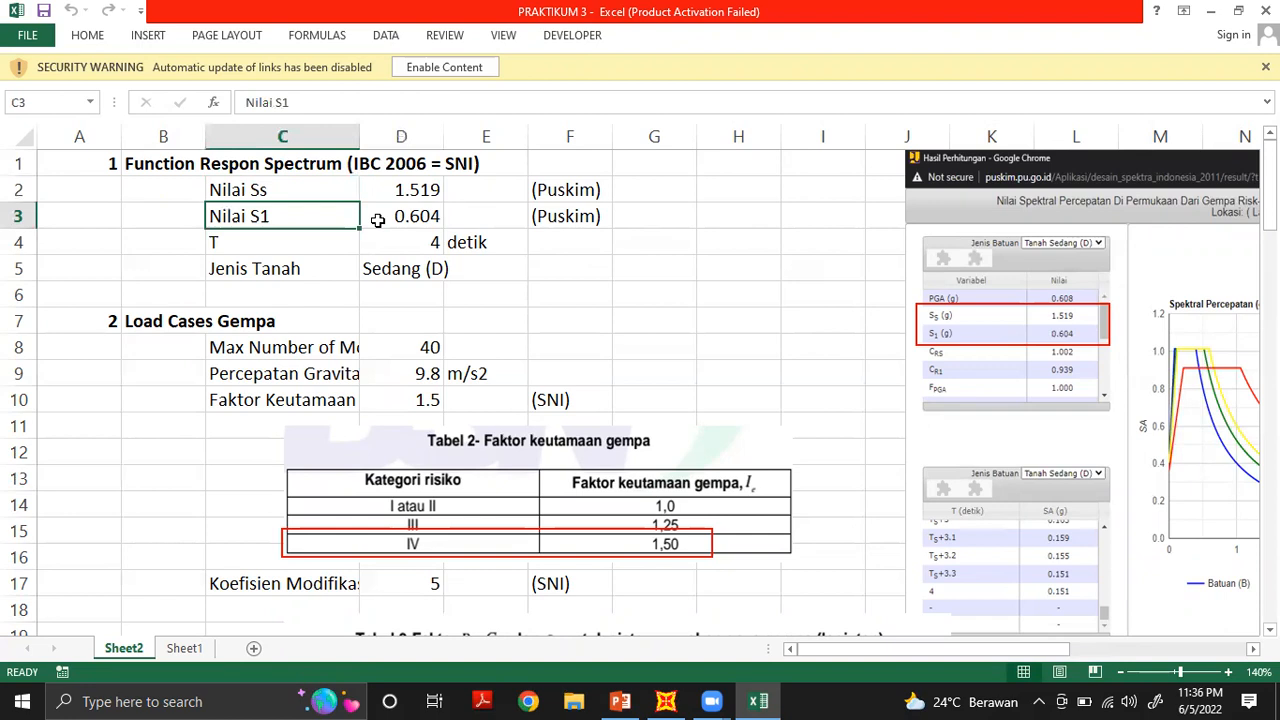
{"action": "left_click", "coordinate": [378, 220]}
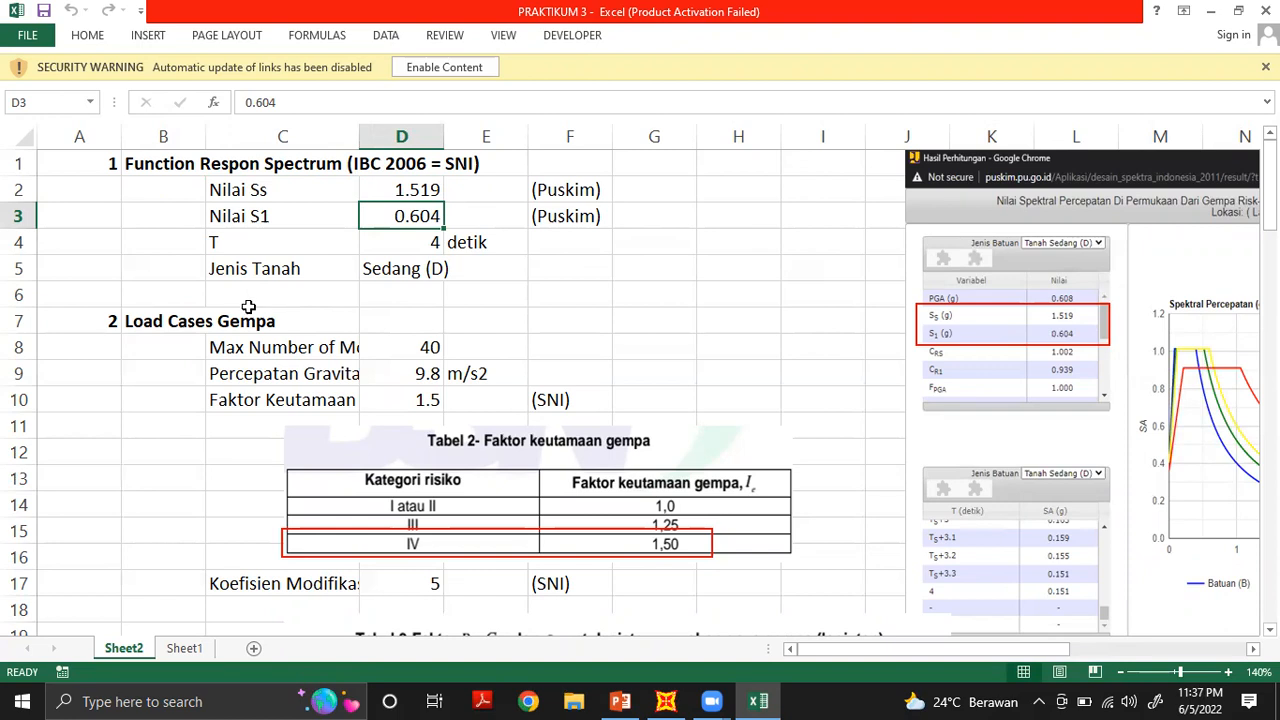
{"action": "left_click", "coordinate": [147, 325]}
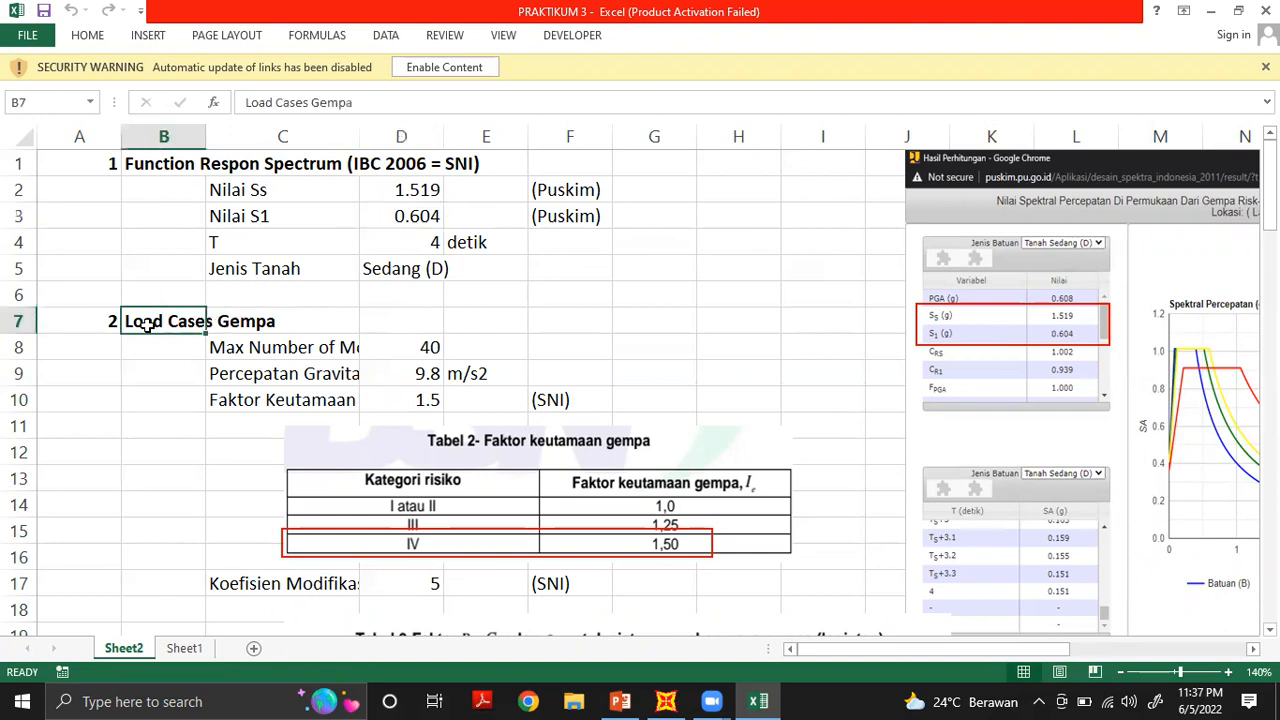
{"action": "left_click", "coordinate": [252, 350]}
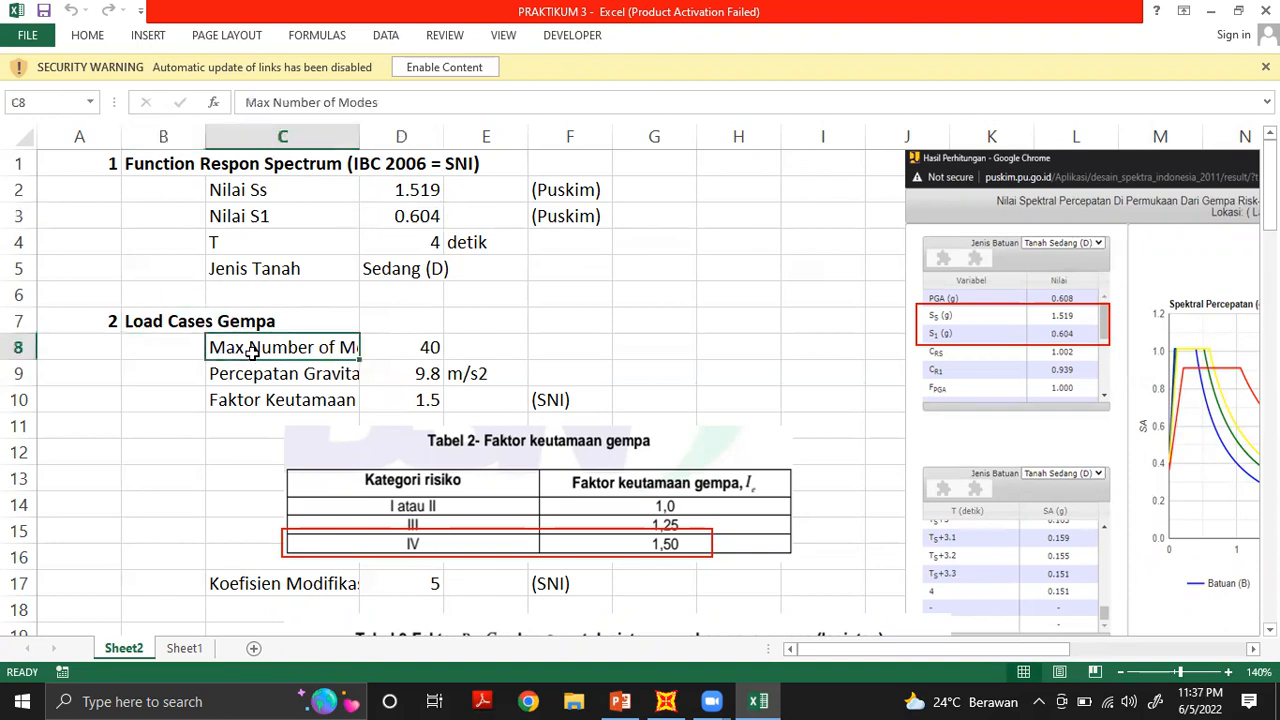
{"action": "left_click", "coordinate": [407, 345]}
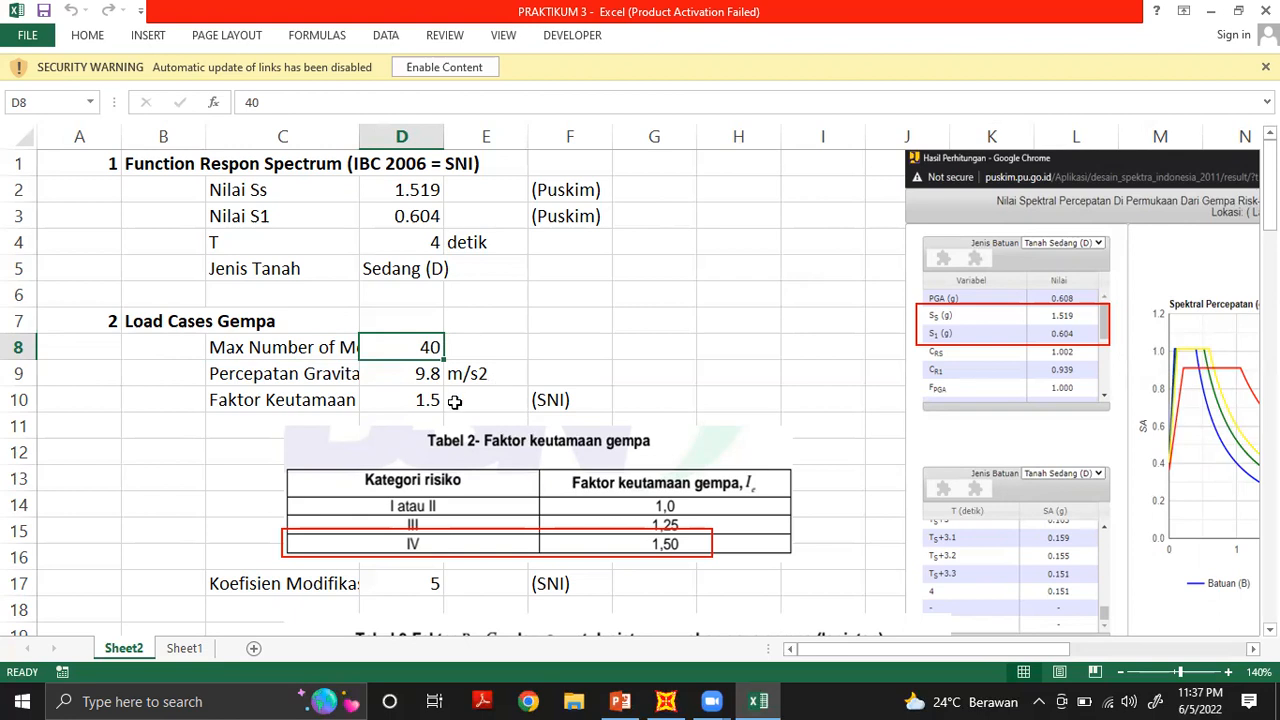
Widen column C so the Scale Factor formula in row 34 no longer overlaps the result cell
{"action": "scroll", "coordinate": [447, 405], "scroll_direction": "down", "scroll_amount": 6}
{"action": "scroll", "coordinate": [447, 405], "scroll_direction": "down", "scroll_amount": 2}
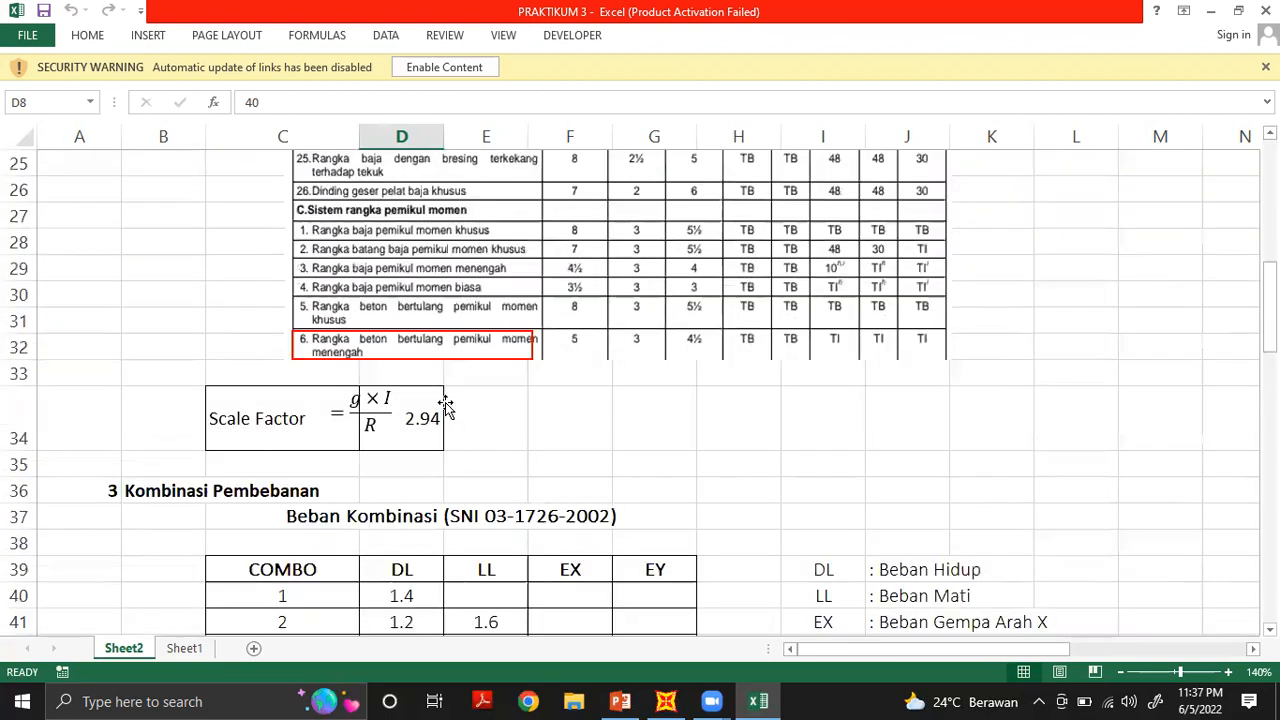
{"action": "left_click", "coordinate": [296, 418]}
{"action": "left_click", "coordinate": [425, 423]}
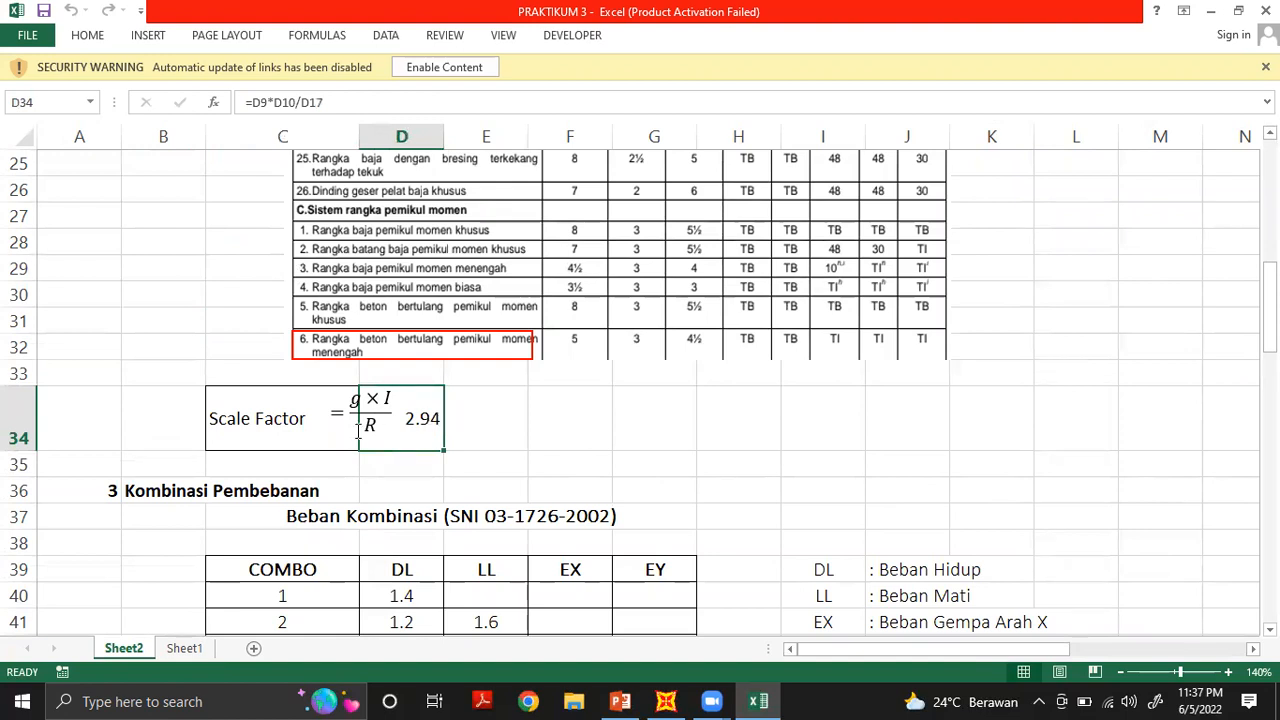
{"action": "left_click_drag", "start_coordinate": [355, 136], "coordinate": [399, 136]}
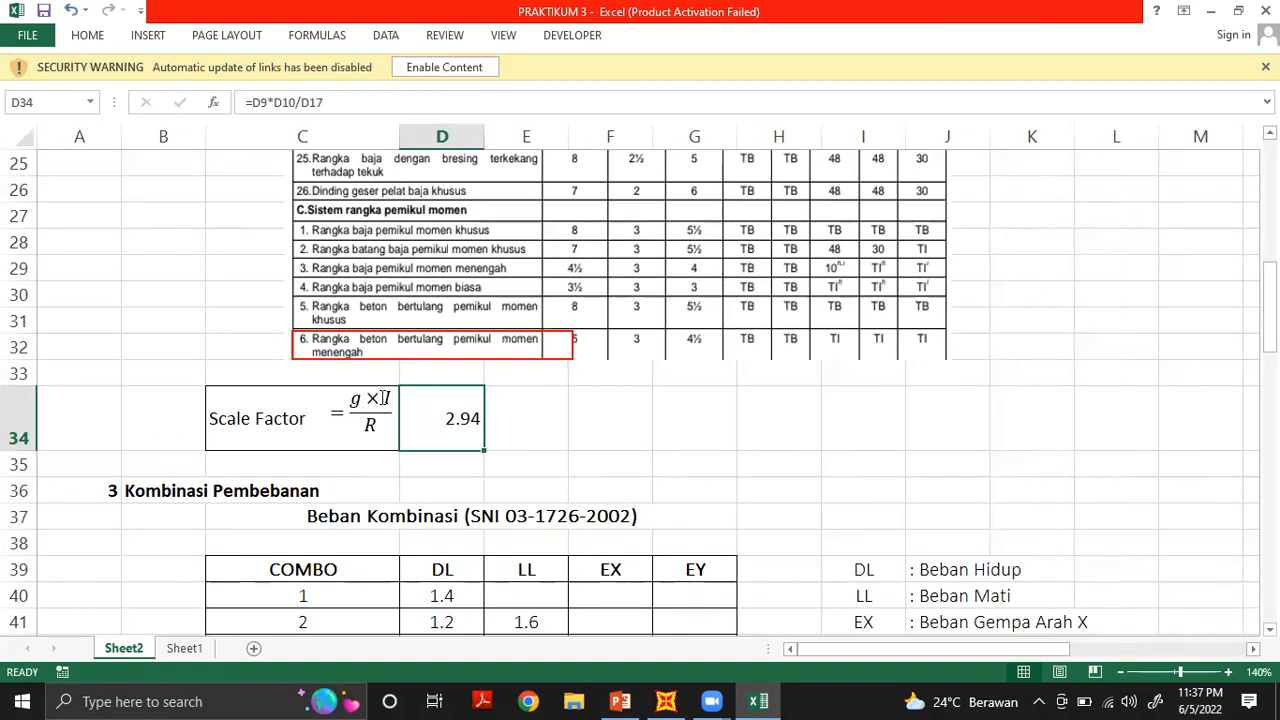
Examine the scale factor's inputs: gravity, the earthquake importance factor with Tabel 2, and the modification coefficient R with Tabel 9
{"action": "scroll", "coordinate": [390, 459], "scroll_direction": "up", "scroll_amount": 2}
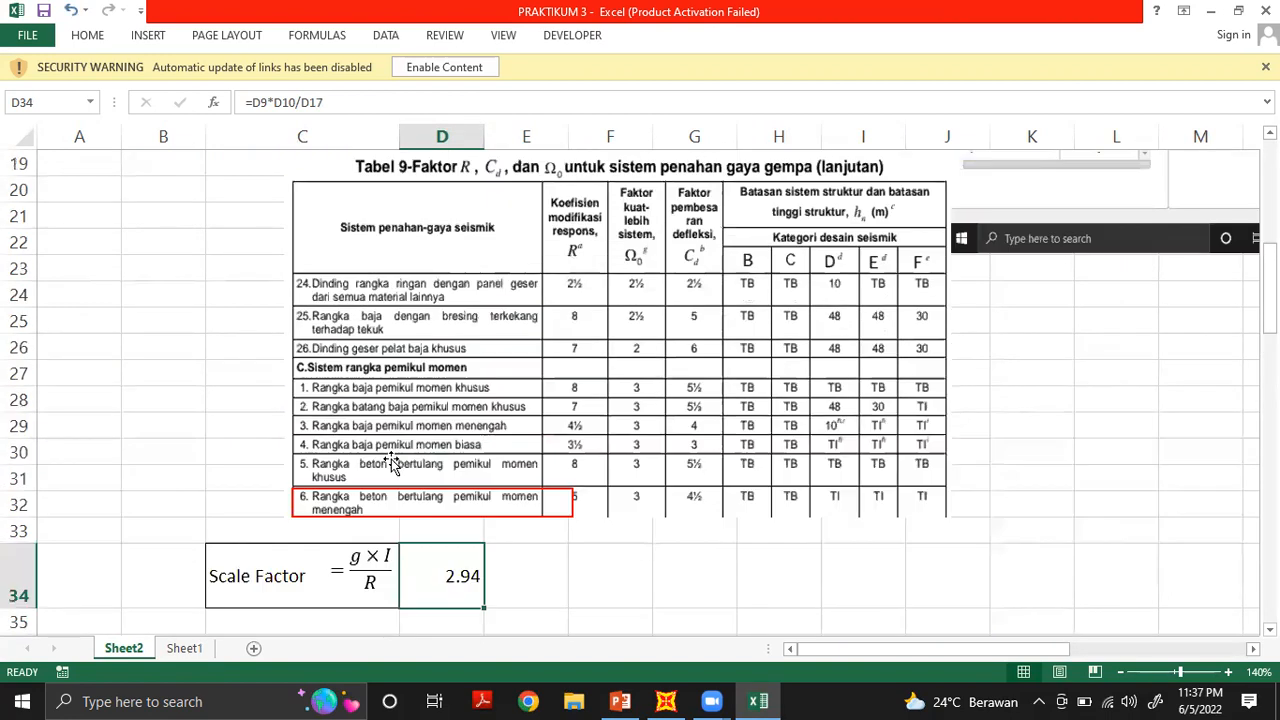
{"action": "scroll", "coordinate": [390, 459], "scroll_direction": "down", "scroll_amount": 1}
{"action": "scroll", "coordinate": [371, 485], "scroll_direction": "up", "scroll_amount": 2}
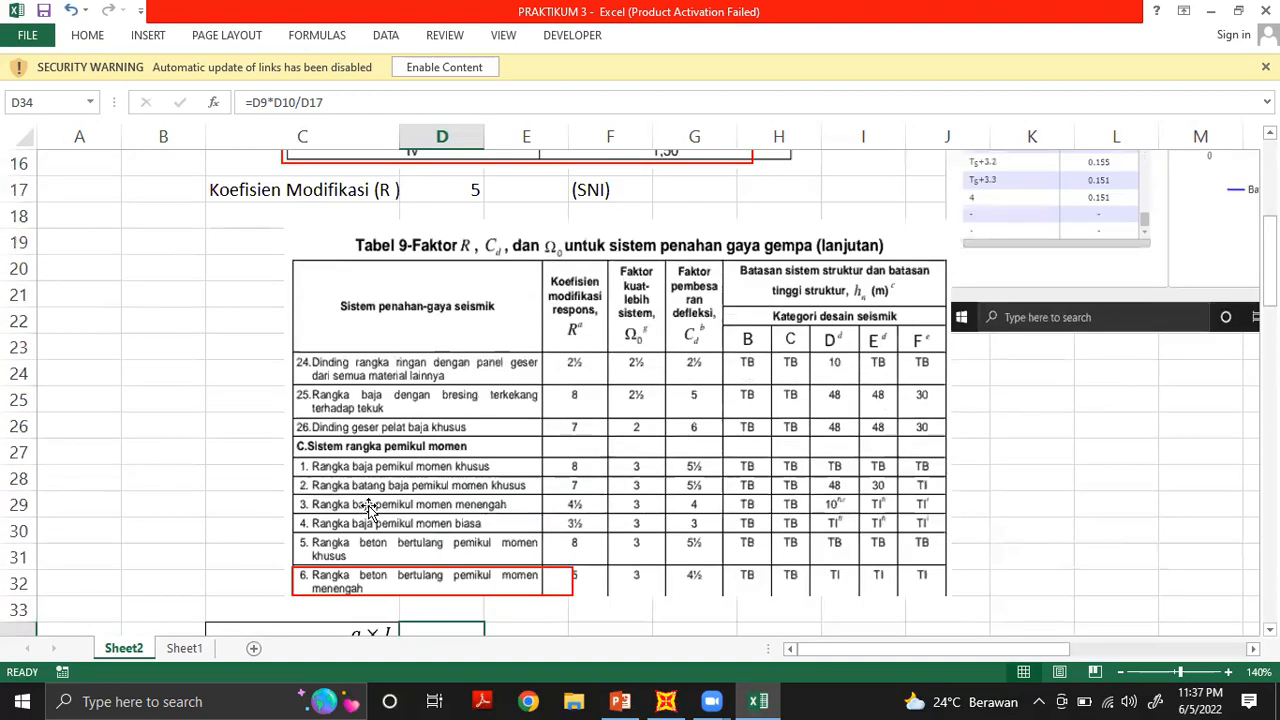
{"action": "scroll", "coordinate": [375, 500], "scroll_direction": "down", "scroll_amount": 2}
{"action": "scroll", "coordinate": [424, 513], "scroll_direction": "up", "scroll_amount": 5}
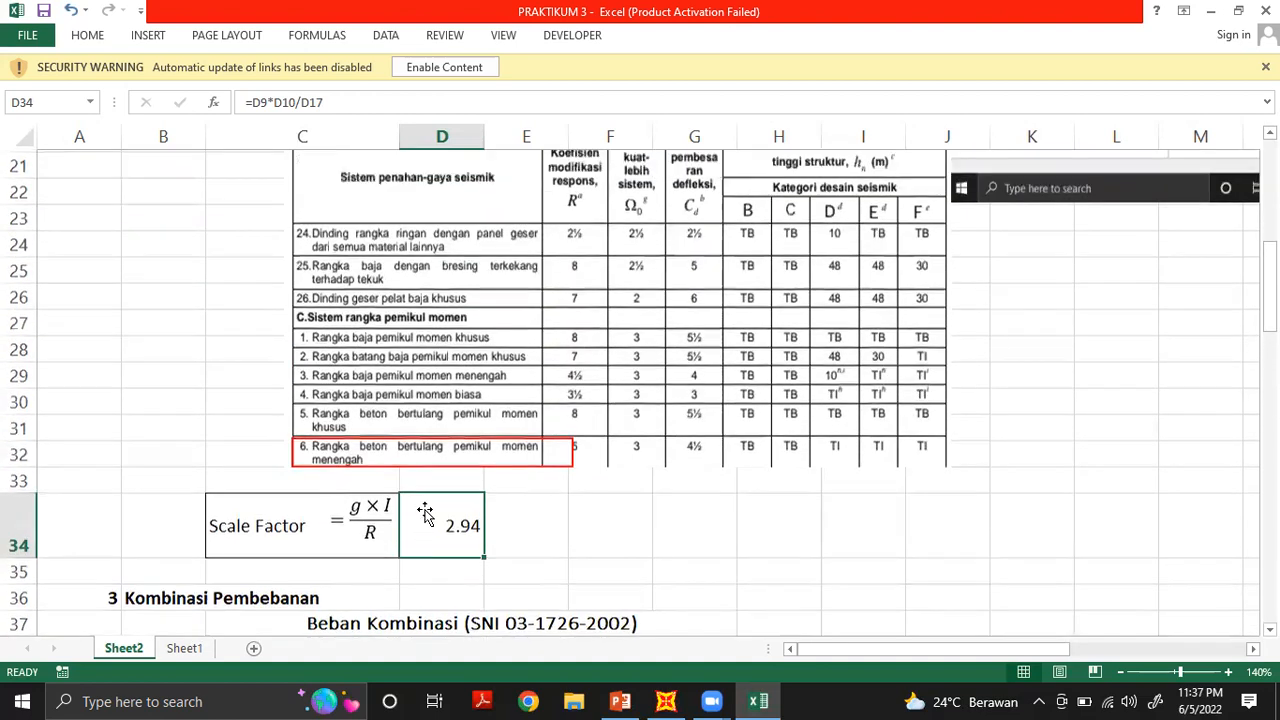
{"action": "scroll", "coordinate": [424, 513], "scroll_direction": "up", "scroll_amount": 1}
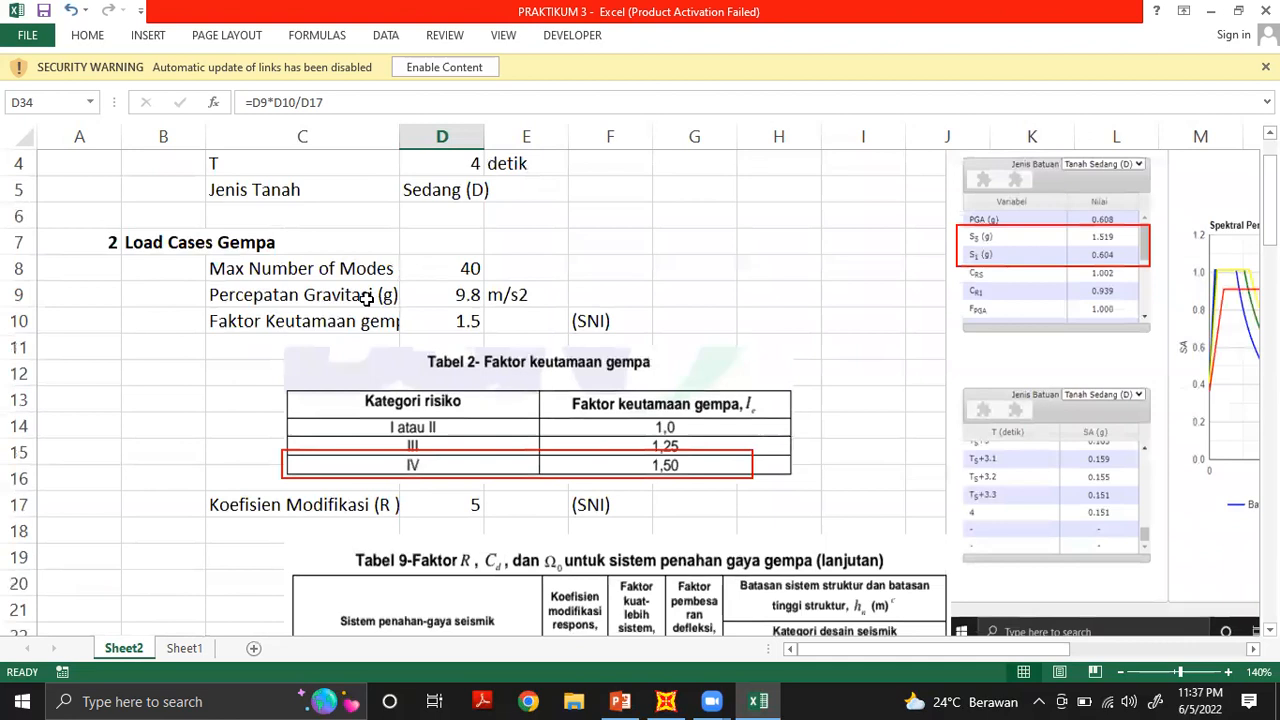
{"action": "left_click", "coordinate": [467, 296]}
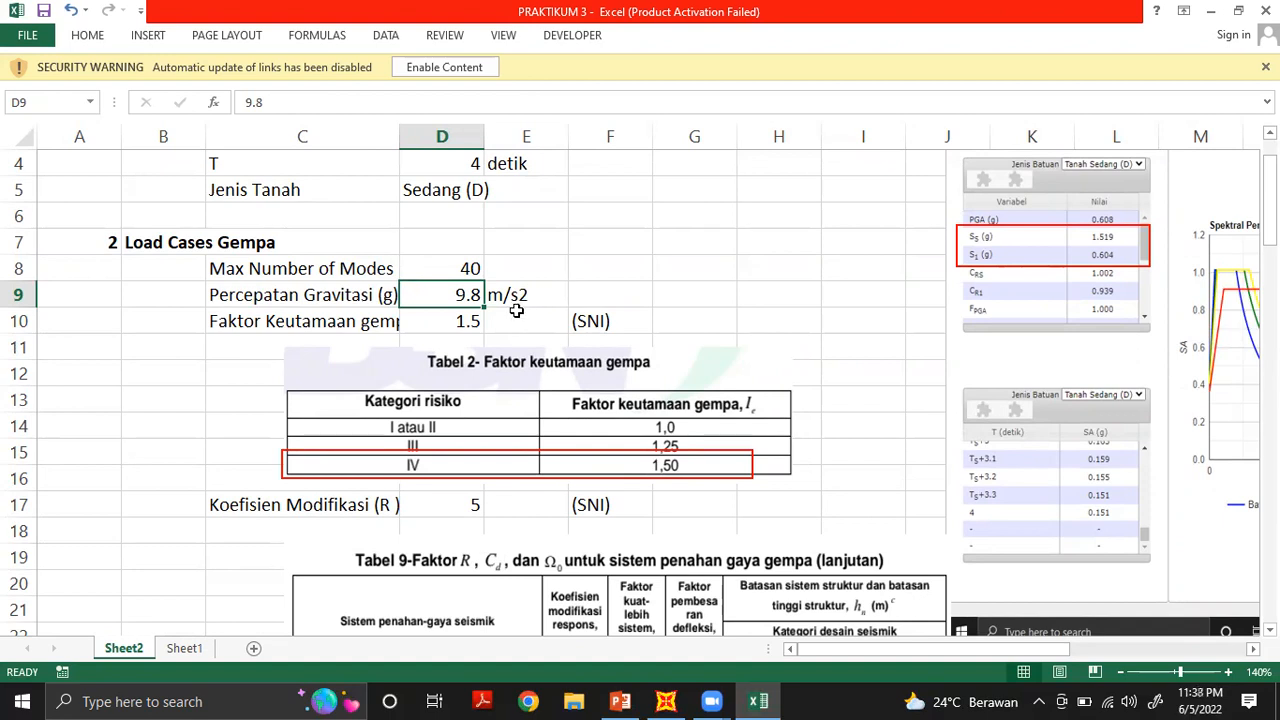
{"action": "left_click", "coordinate": [345, 318]}
{"action": "left_click", "coordinate": [450, 318]}
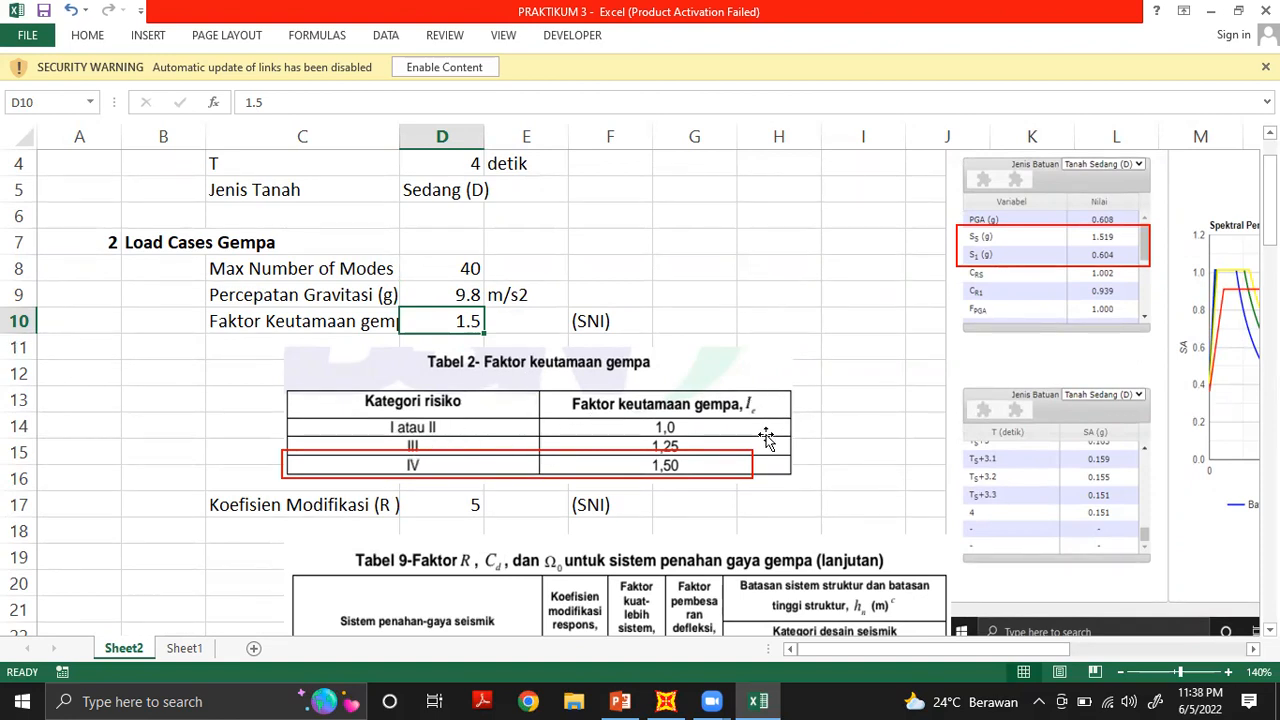
{"action": "scroll", "coordinate": [675, 465], "scroll_direction": "down", "scroll_amount": 2}
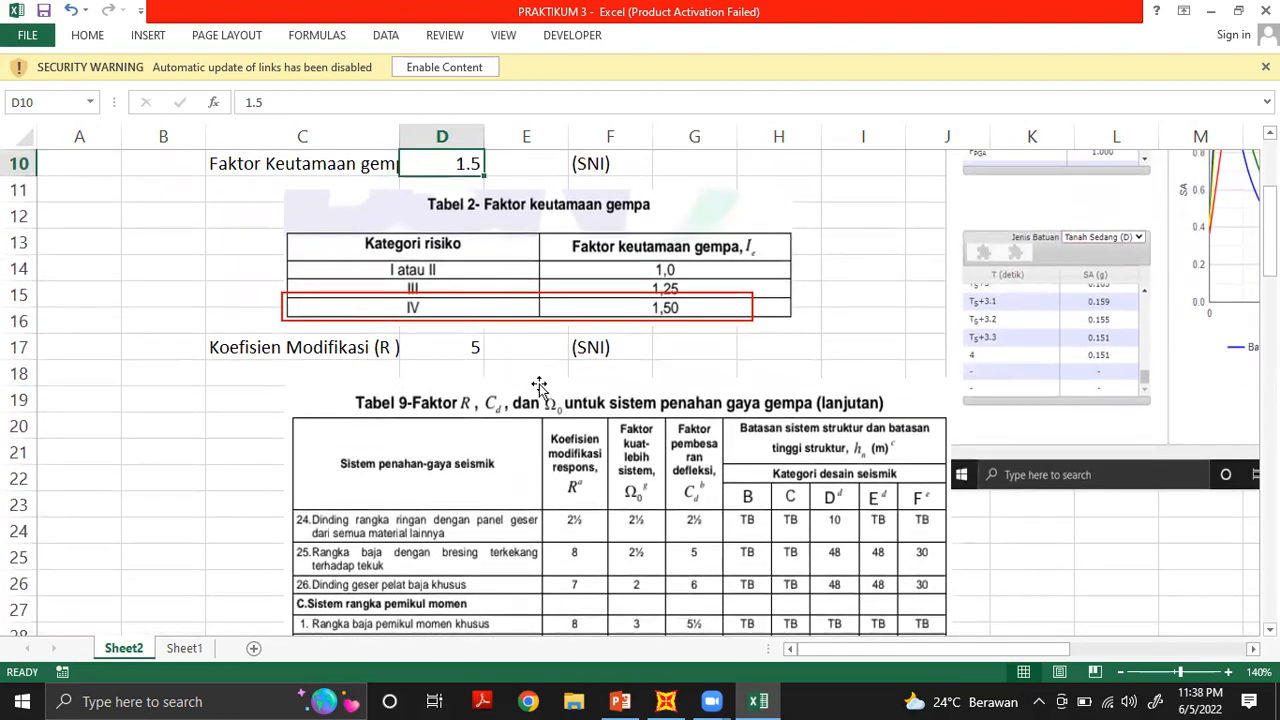
{"action": "scroll", "coordinate": [550, 385], "scroll_direction": "down", "scroll_amount": 3}
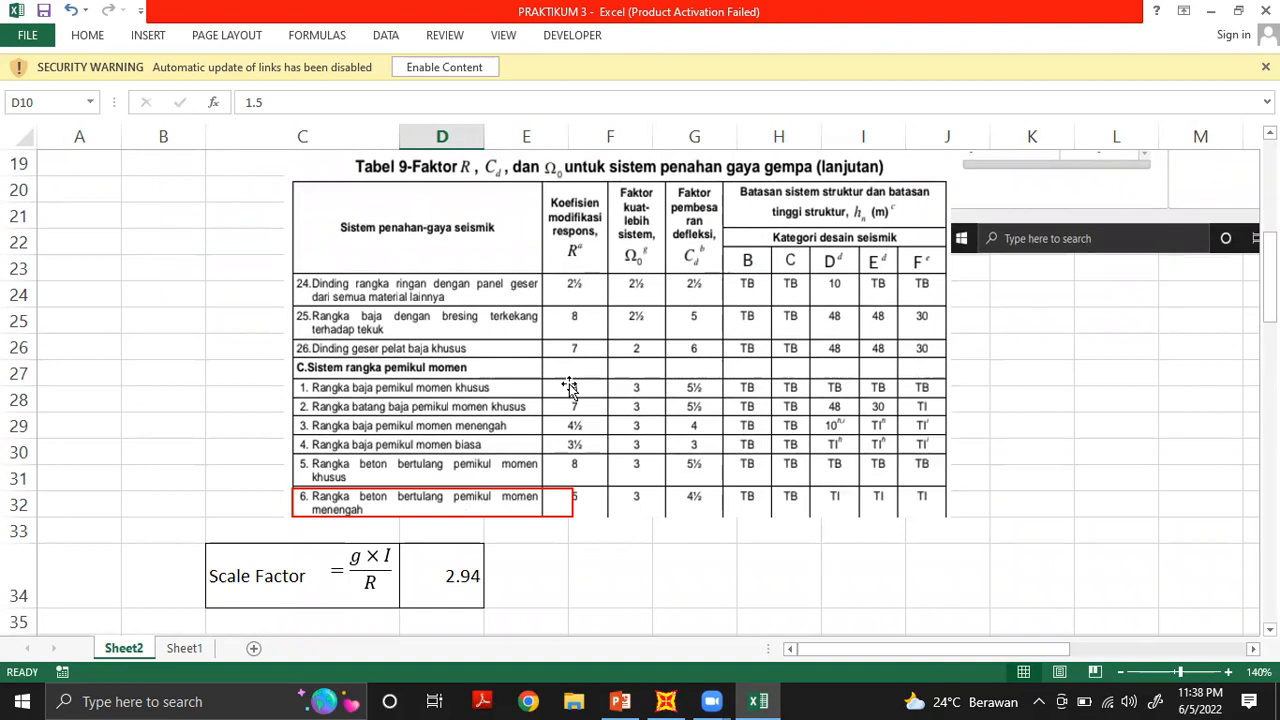
Extend the red rectangle around item 6 of Tabel 9 to enclose its R coefficient, and select the Scale Factor result cell
{"action": "left_click", "coordinate": [571, 505]}
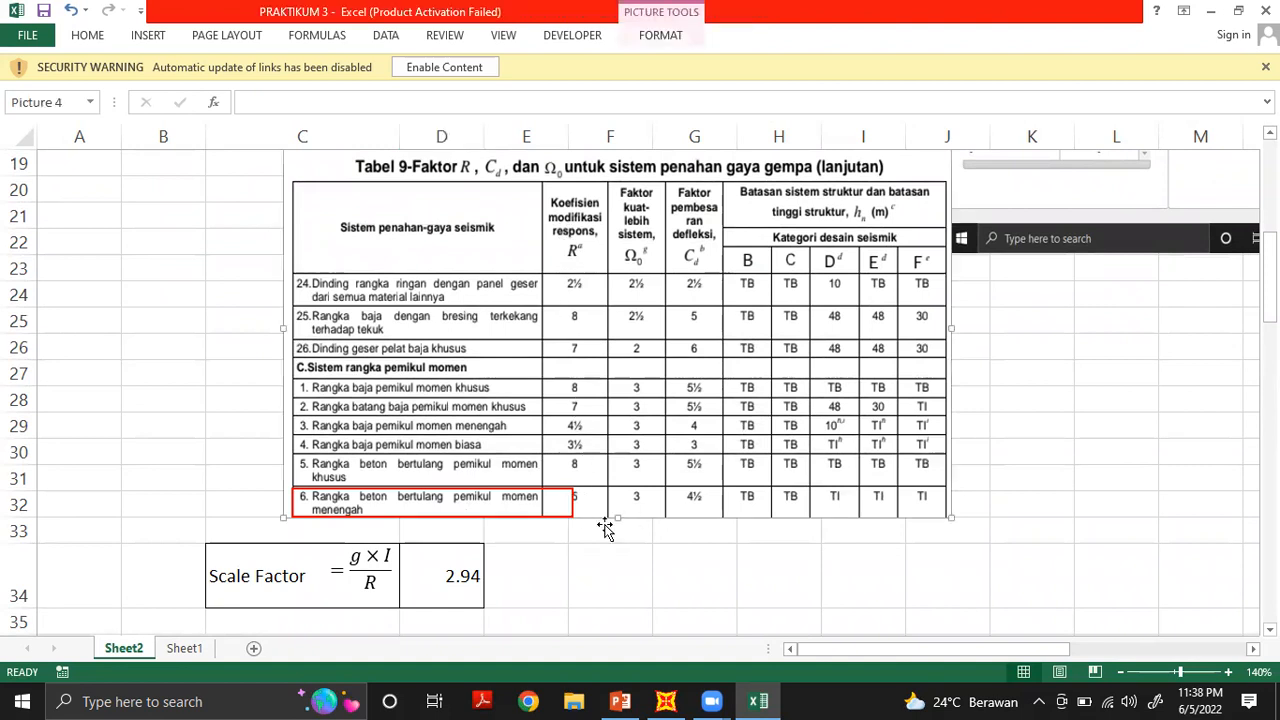
{"action": "left_click", "coordinate": [570, 505]}
{"action": "left_click_drag", "start_coordinate": [573, 503], "coordinate": [601, 505]}
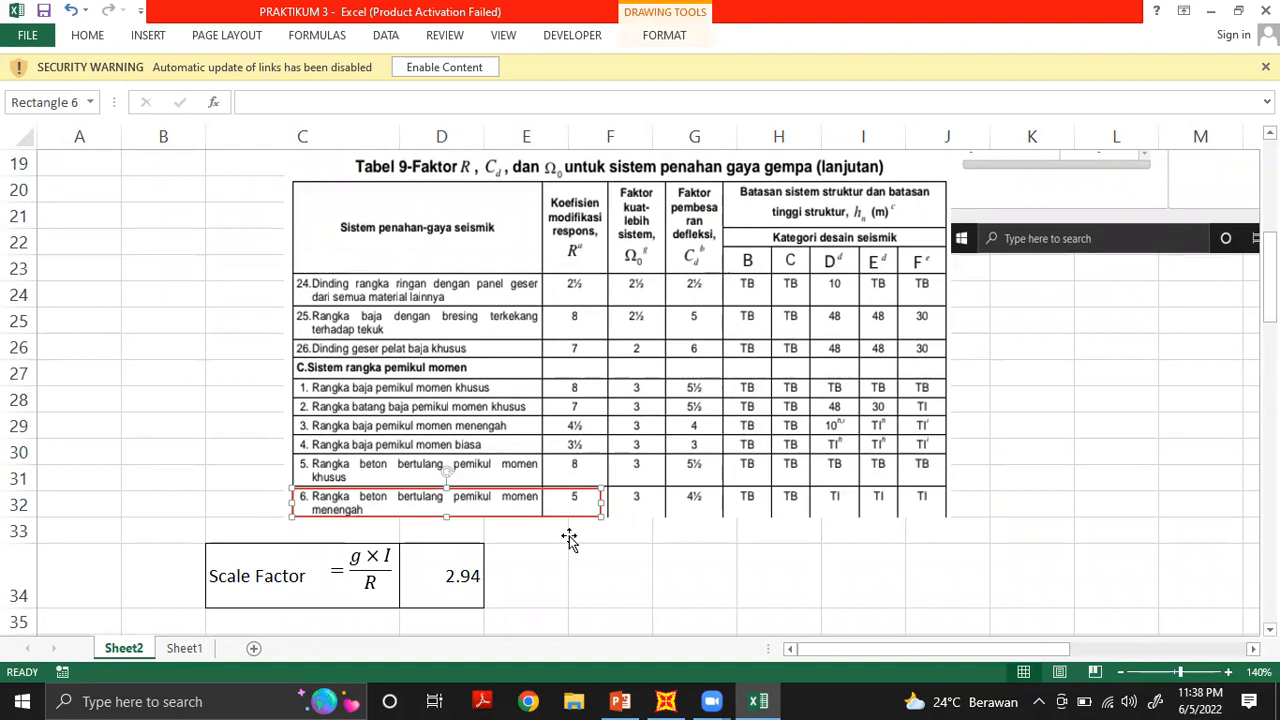
{"action": "scroll", "coordinate": [569, 536], "scroll_direction": "up", "scroll_amount": 2}
{"action": "scroll", "coordinate": [575, 507], "scroll_direction": "down", "scroll_amount": 2}
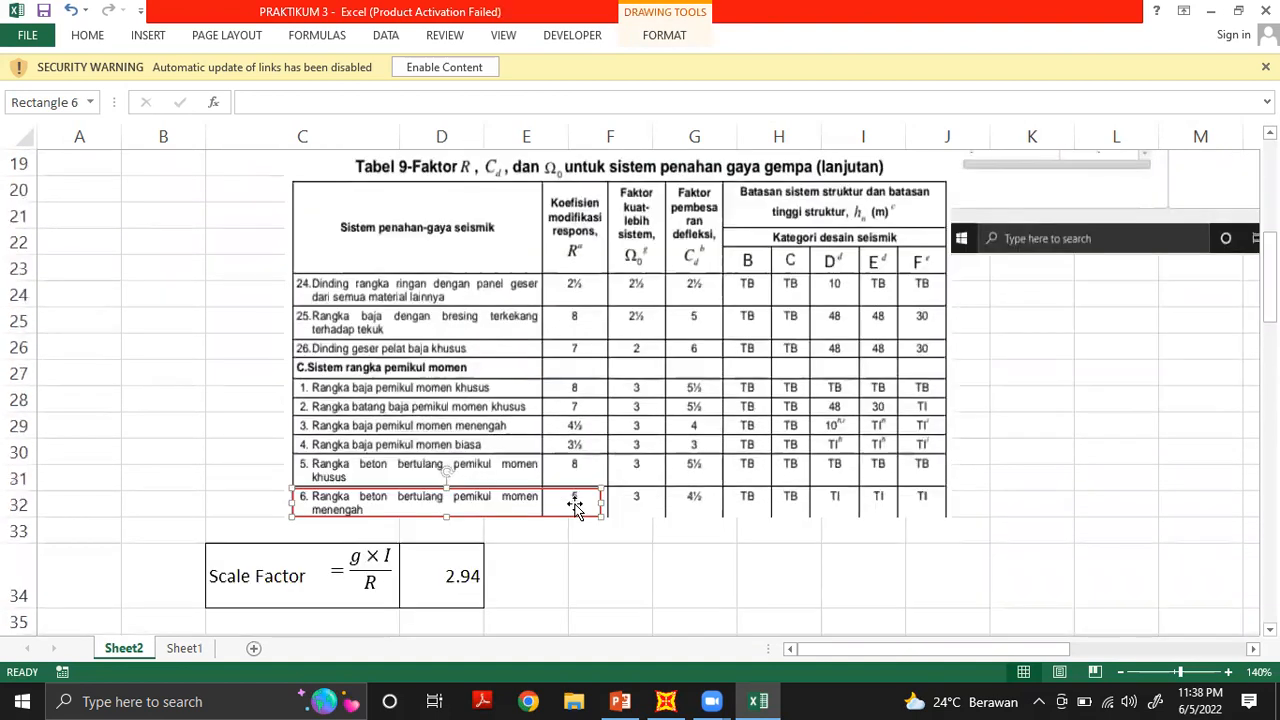
{"action": "left_click", "coordinate": [272, 580]}
{"action": "left_click", "coordinate": [437, 586]}
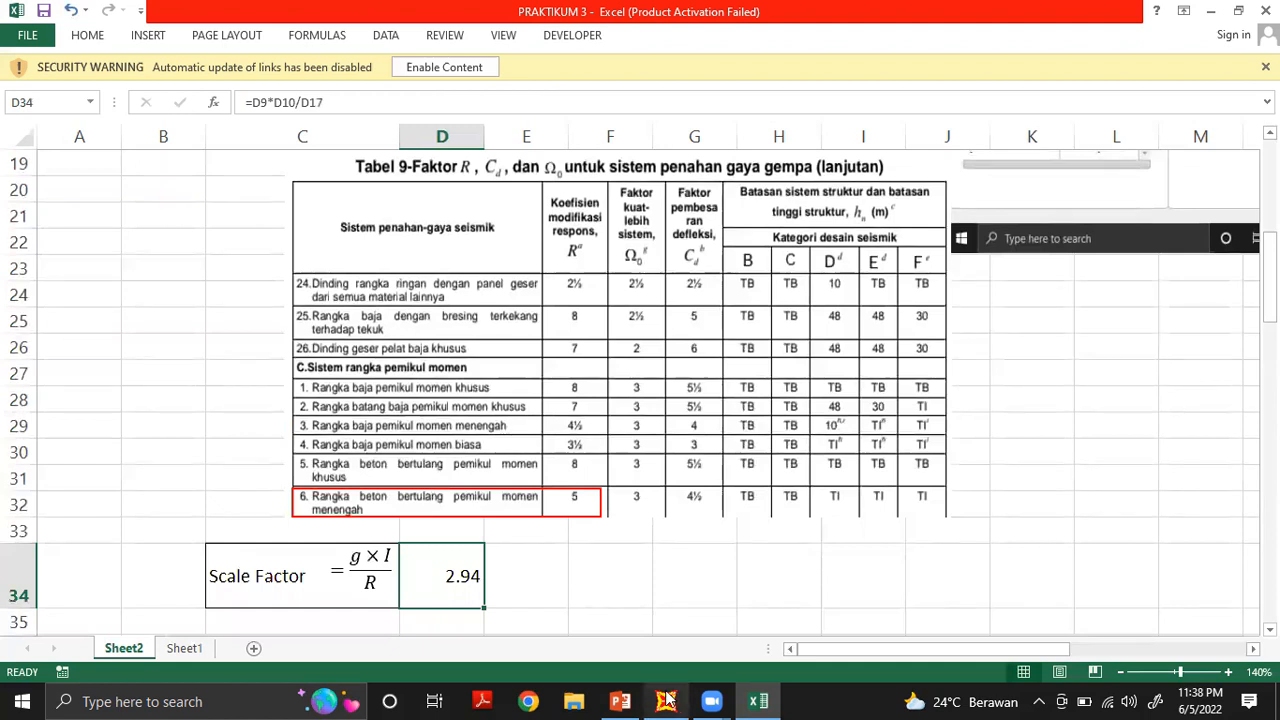
Switch to SAP2000 and add a new response spectrum function of type IBC 2006
{"action": "mouse_move", "coordinate": [667, 702]}
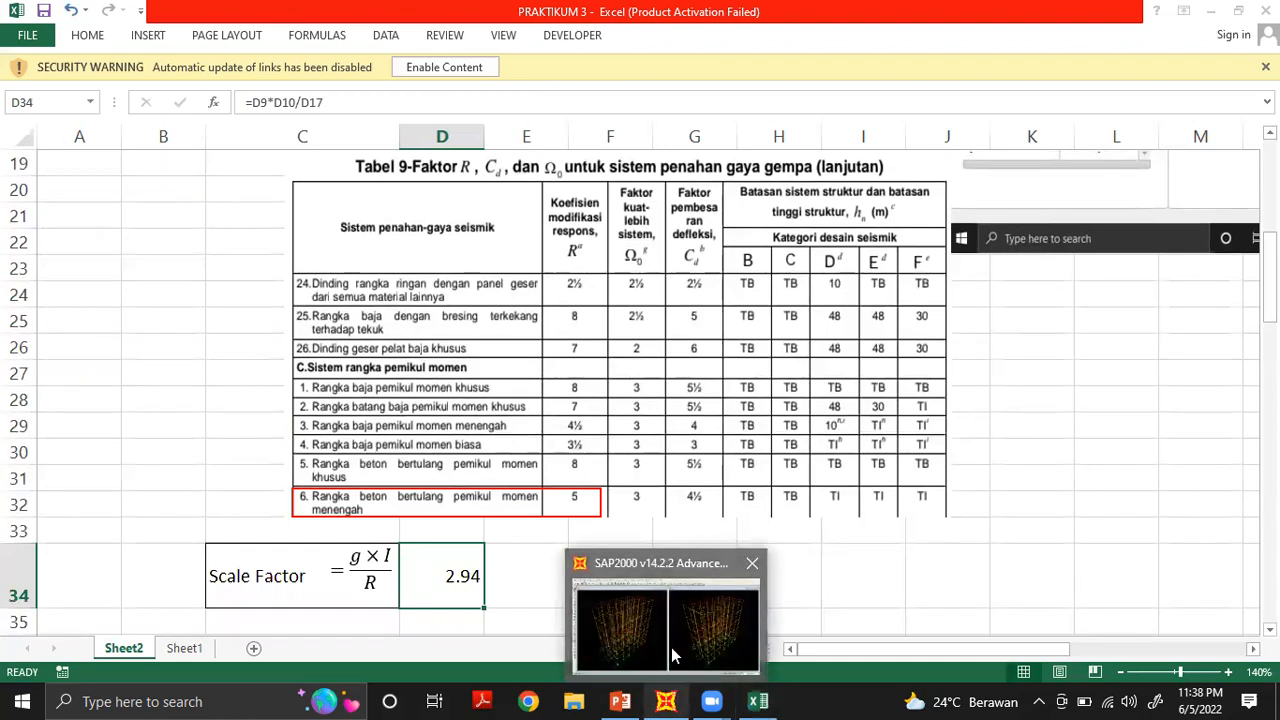
{"action": "left_click", "coordinate": [671, 655]}
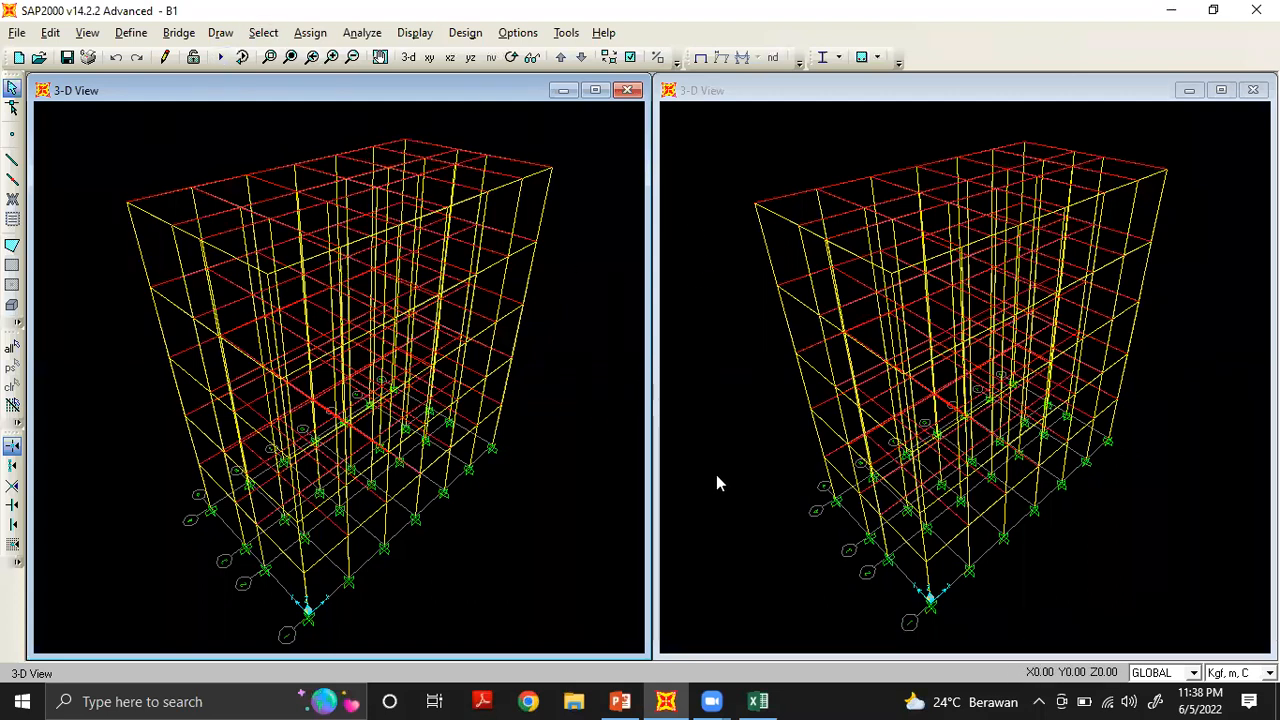
{"action": "left_click", "coordinate": [133, 36]}
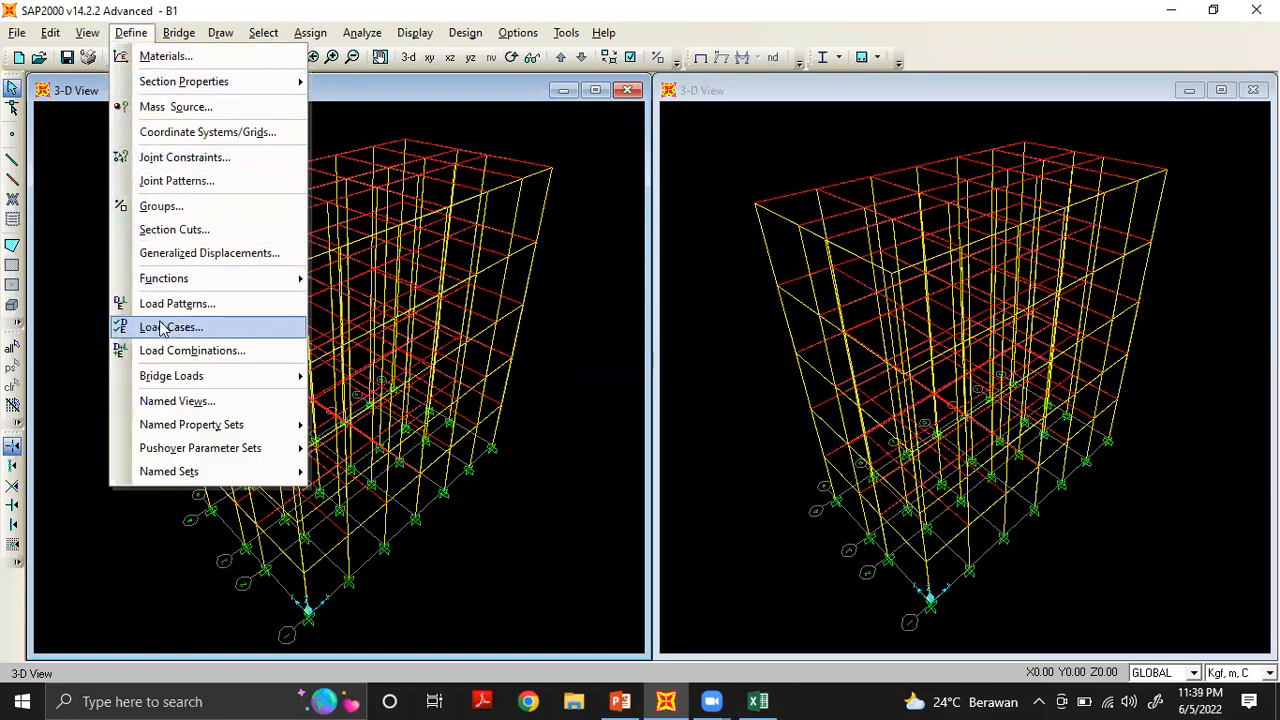
{"action": "mouse_move", "coordinate": [162, 283]}
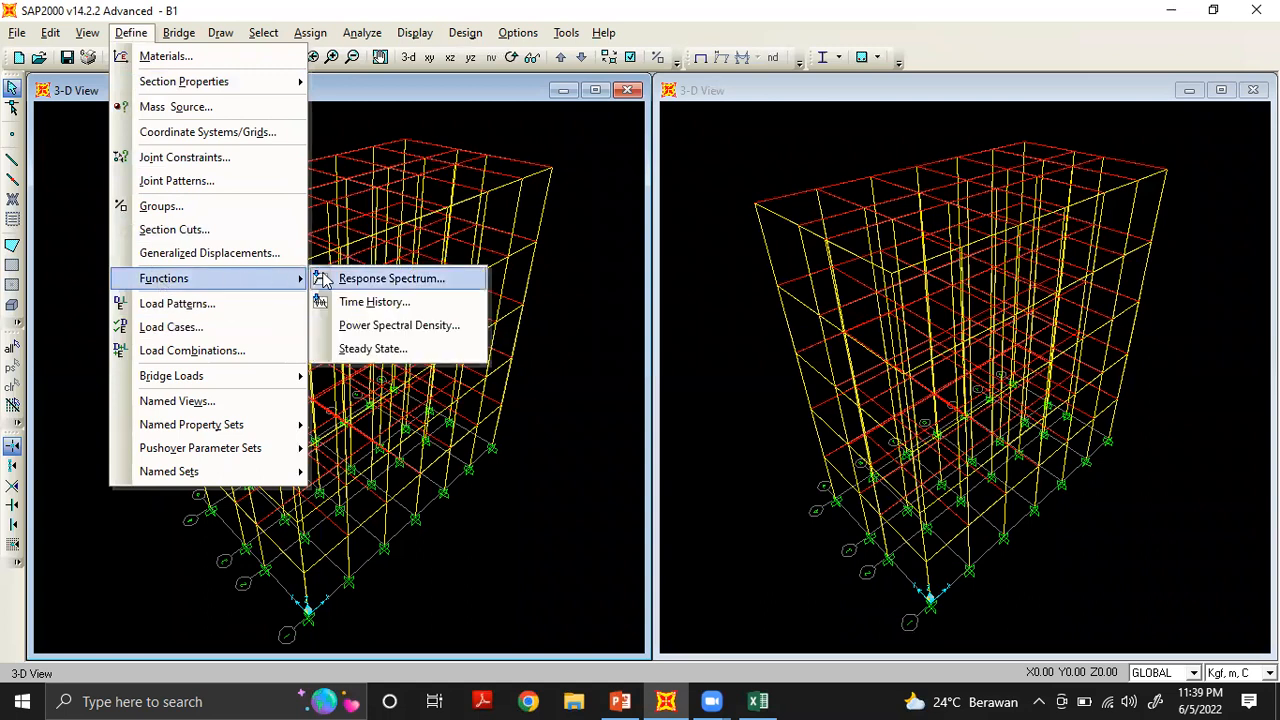
{"action": "left_click", "coordinate": [473, 281]}
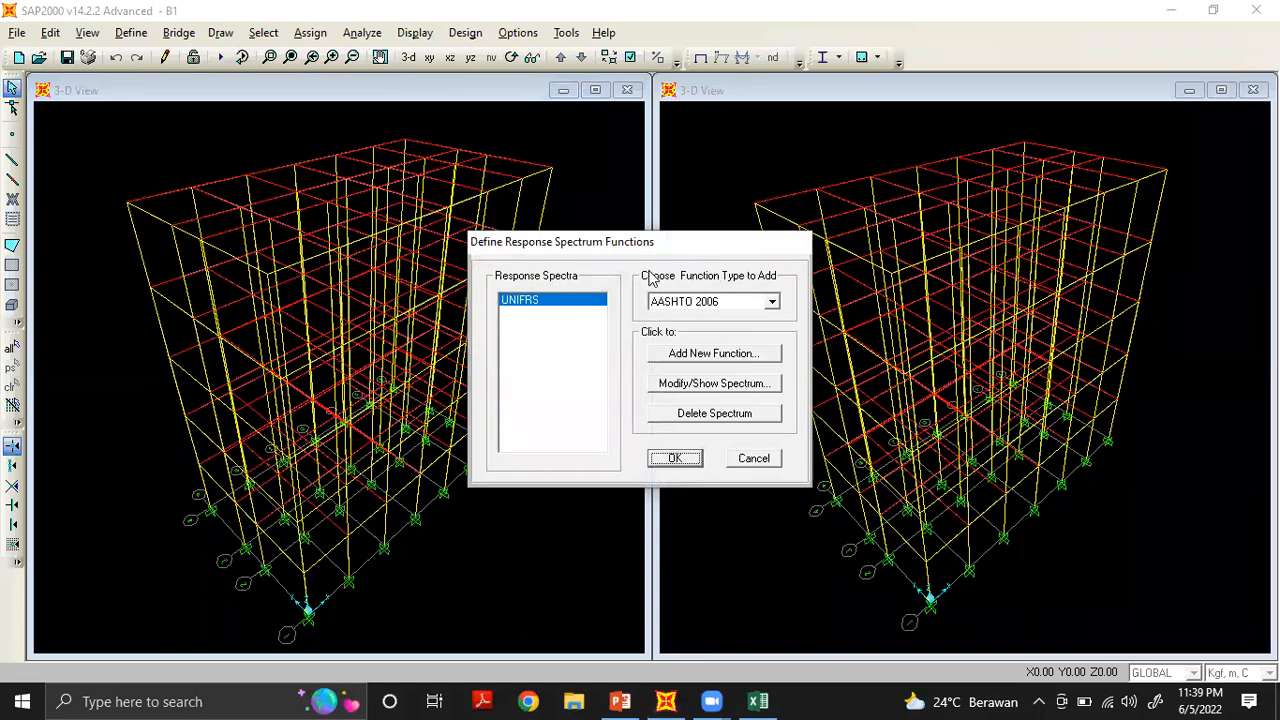
{"action": "left_click", "coordinate": [752, 305]}
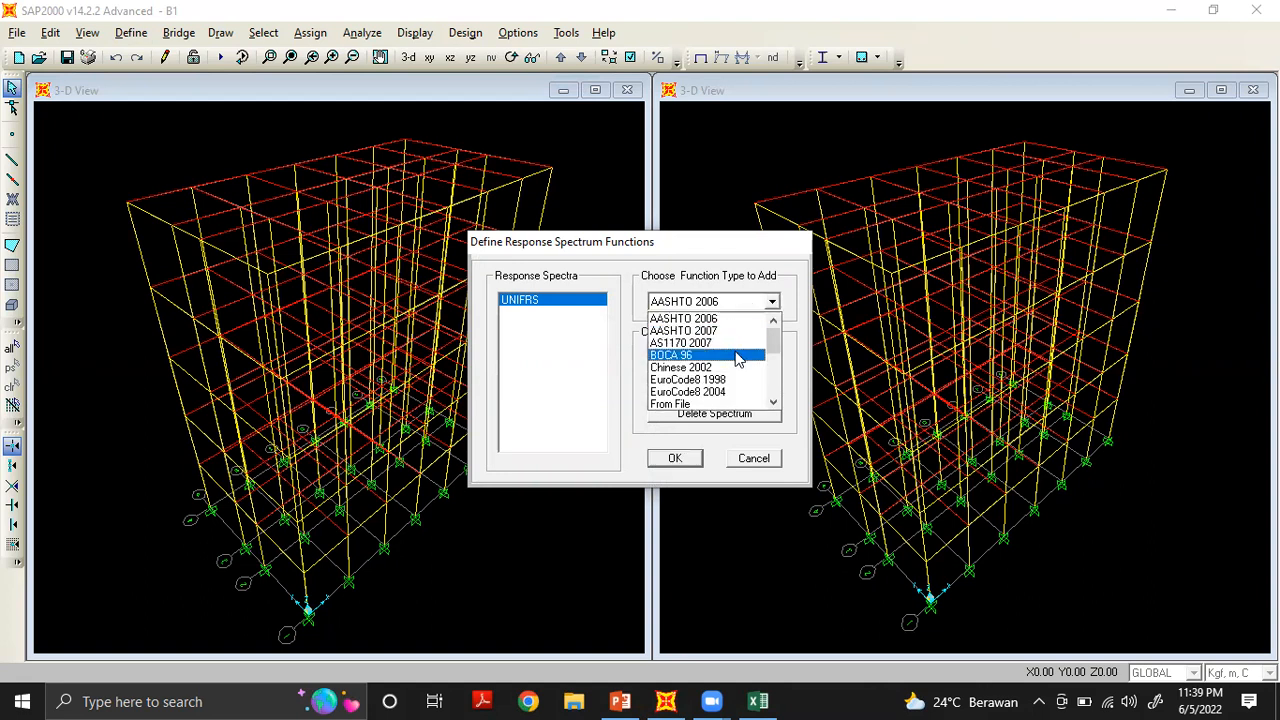
{"action": "scroll", "coordinate": [730, 383], "scroll_direction": "down", "scroll_amount": 1}
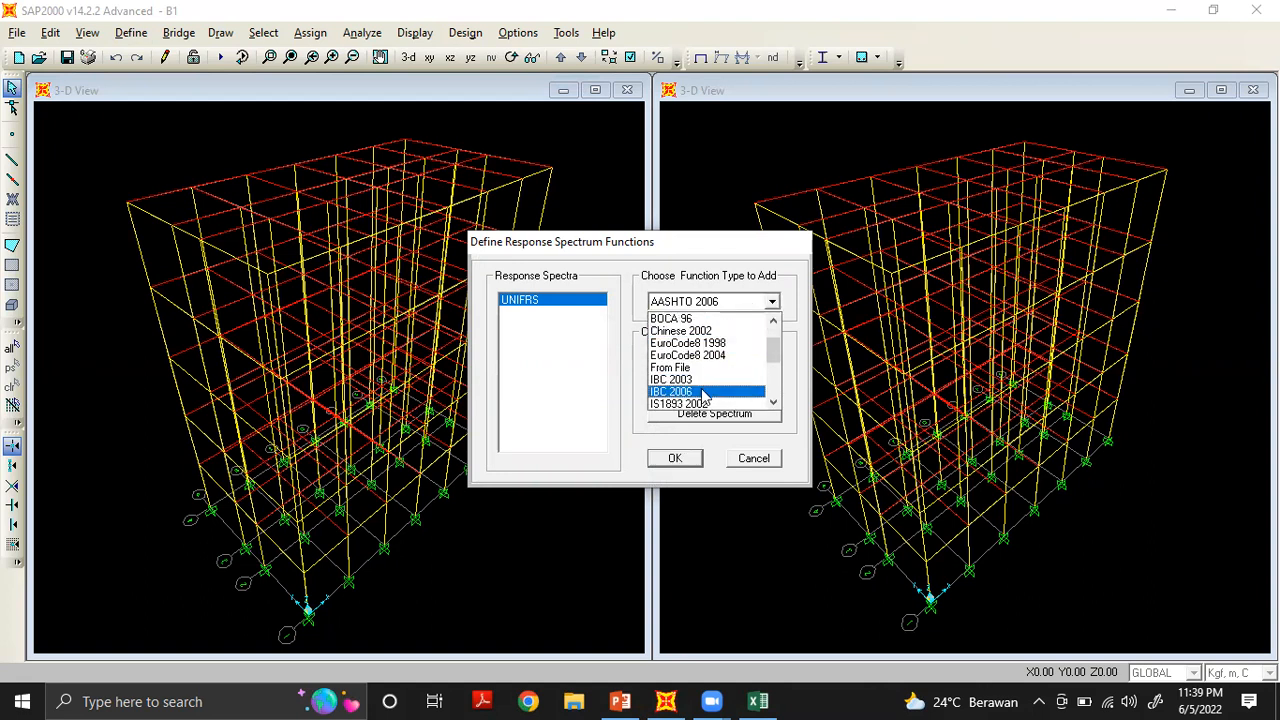
{"action": "left_click", "coordinate": [705, 392]}
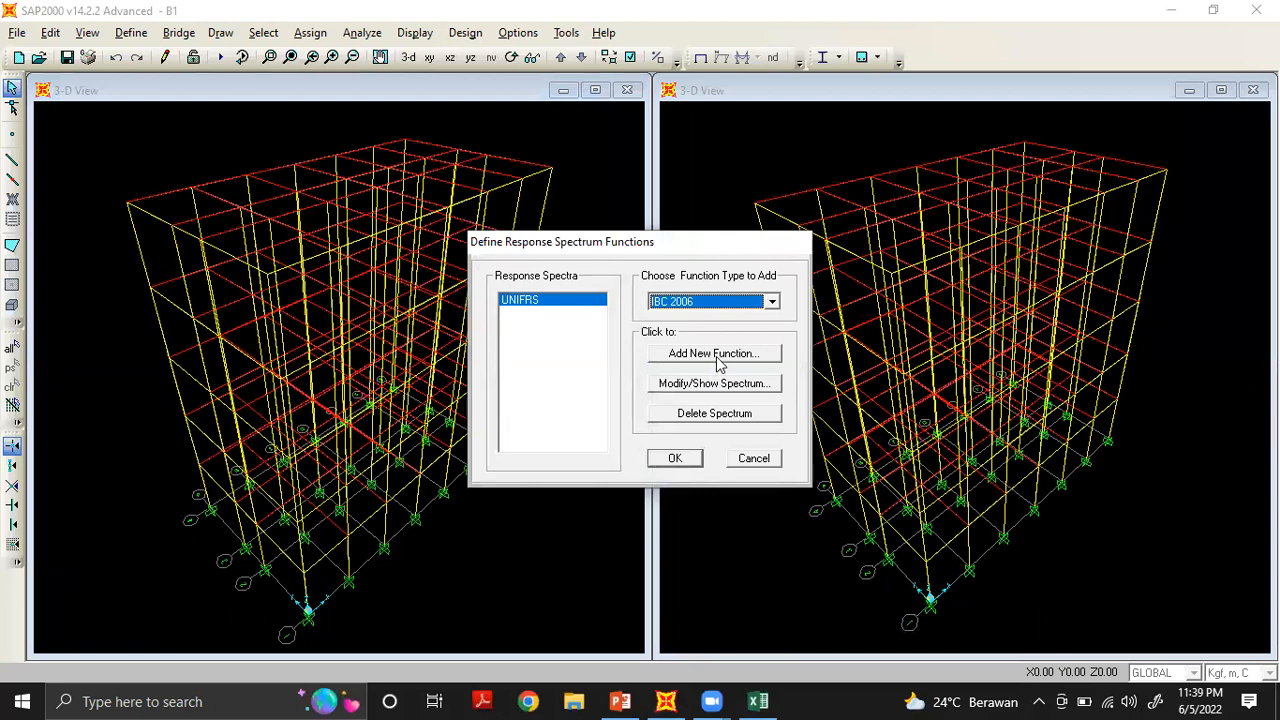
{"action": "left_click", "coordinate": [714, 354]}
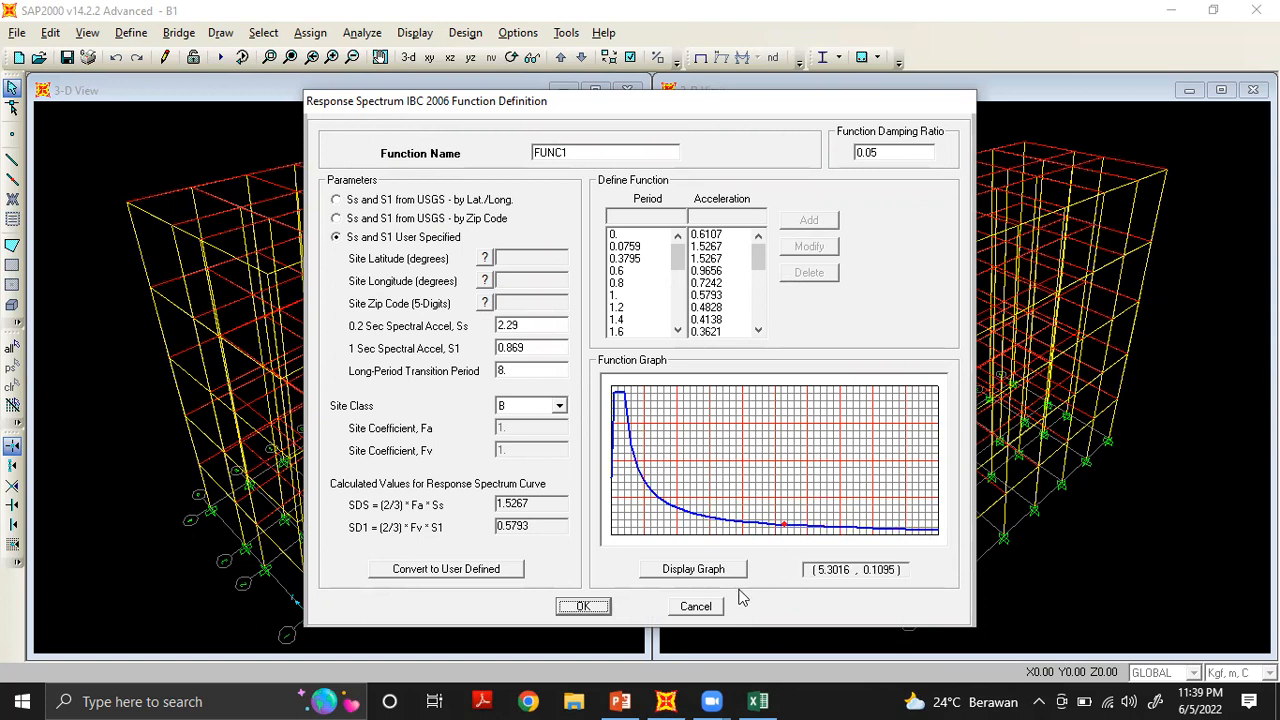
Name the response spectrum function BKT and set its 0.2 sec spectral acceleration Ss to 1.519
{"action": "mouse_move", "coordinate": [668, 700]}
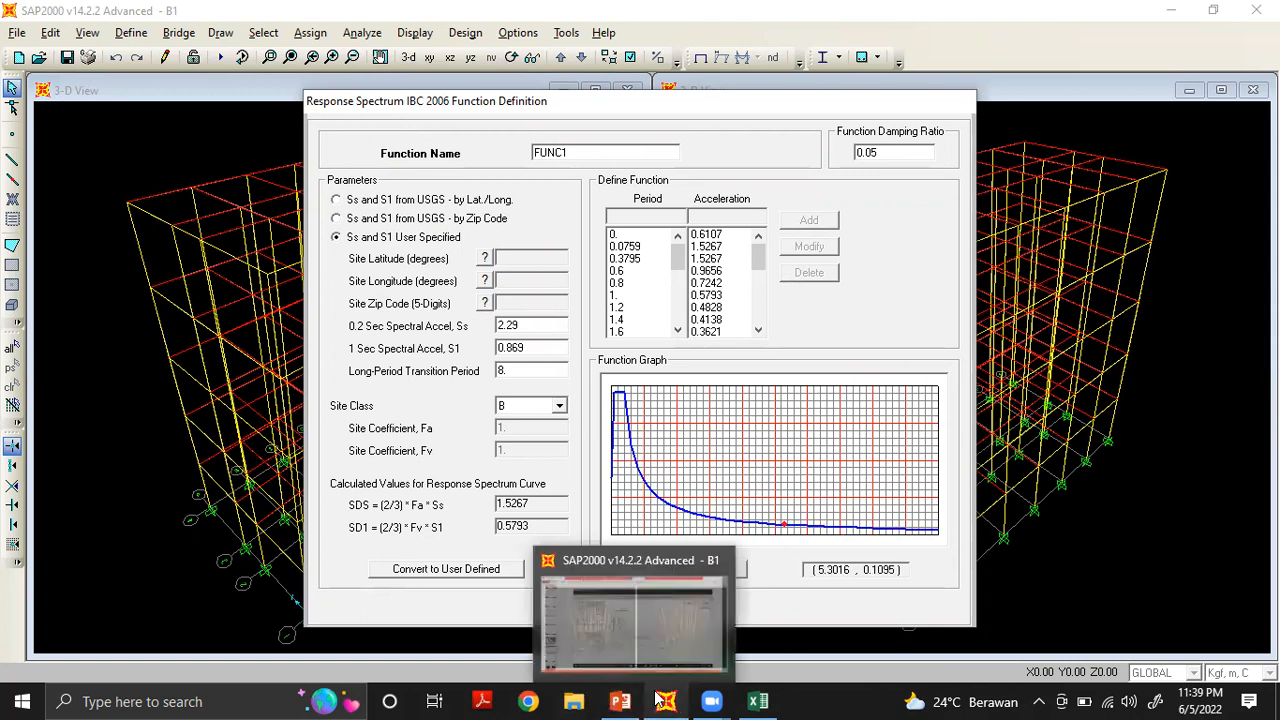
{"action": "left_click", "coordinate": [620, 701]}
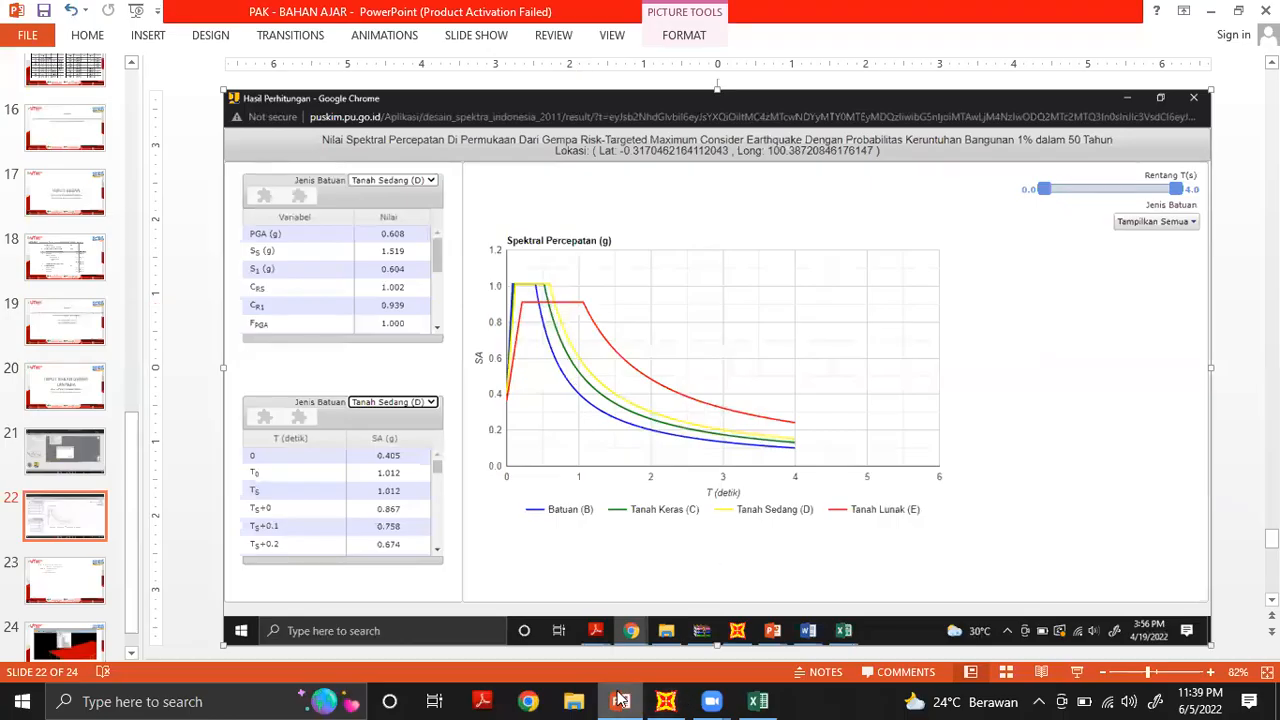
{"action": "left_click", "coordinate": [620, 701]}
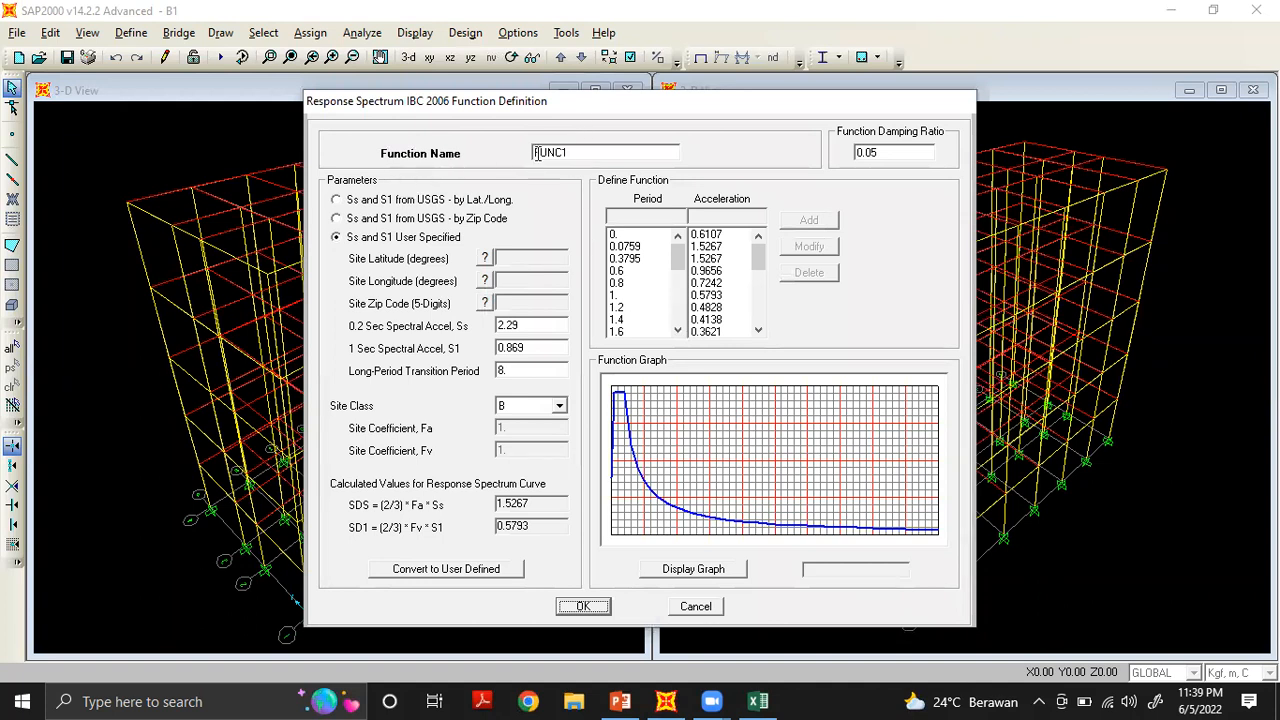
{"action": "double_click", "coordinate": [572, 158]}
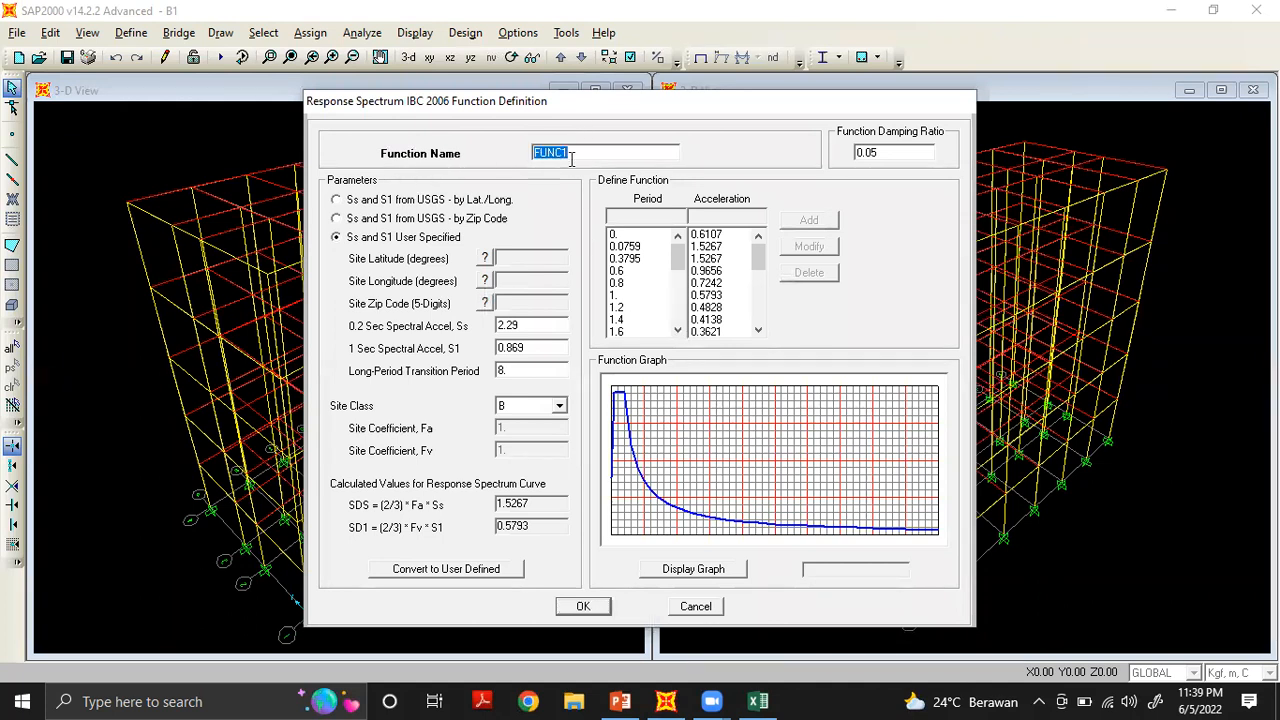
{"action": "type", "text": "b"}
{"action": "key", "text": "Tab"}
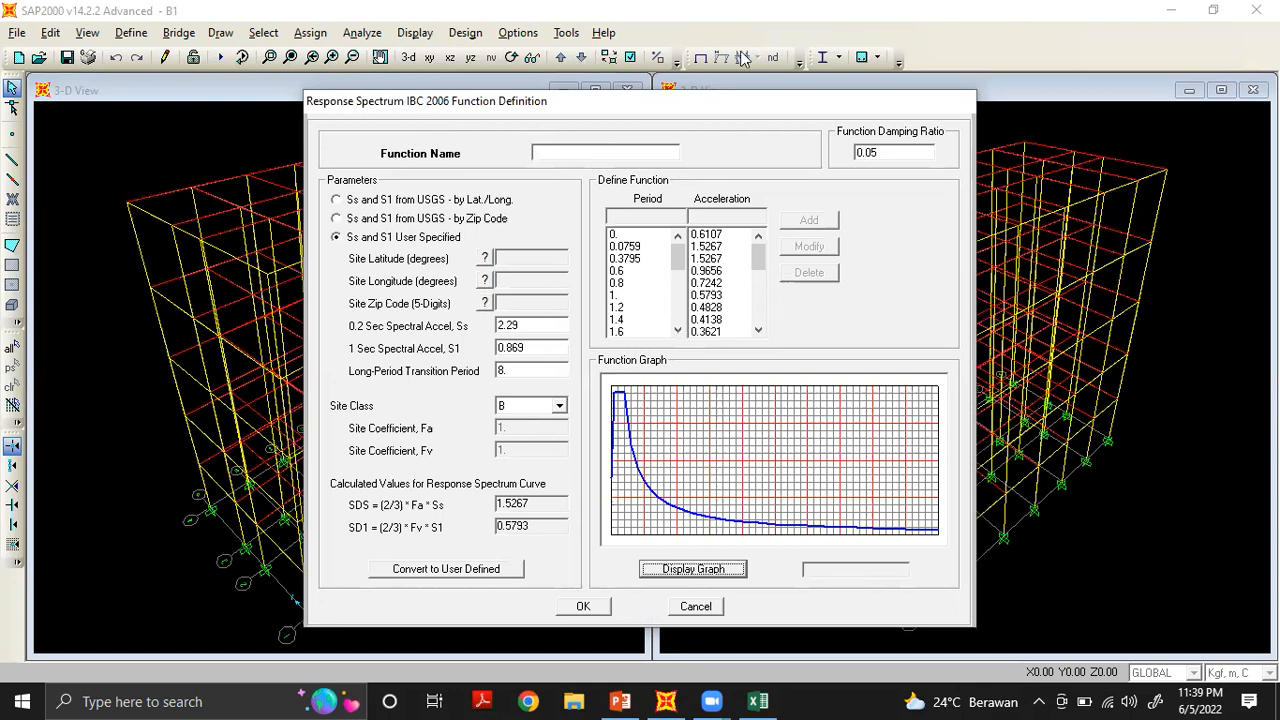
{"action": "left_click", "coordinate": [588, 153]}
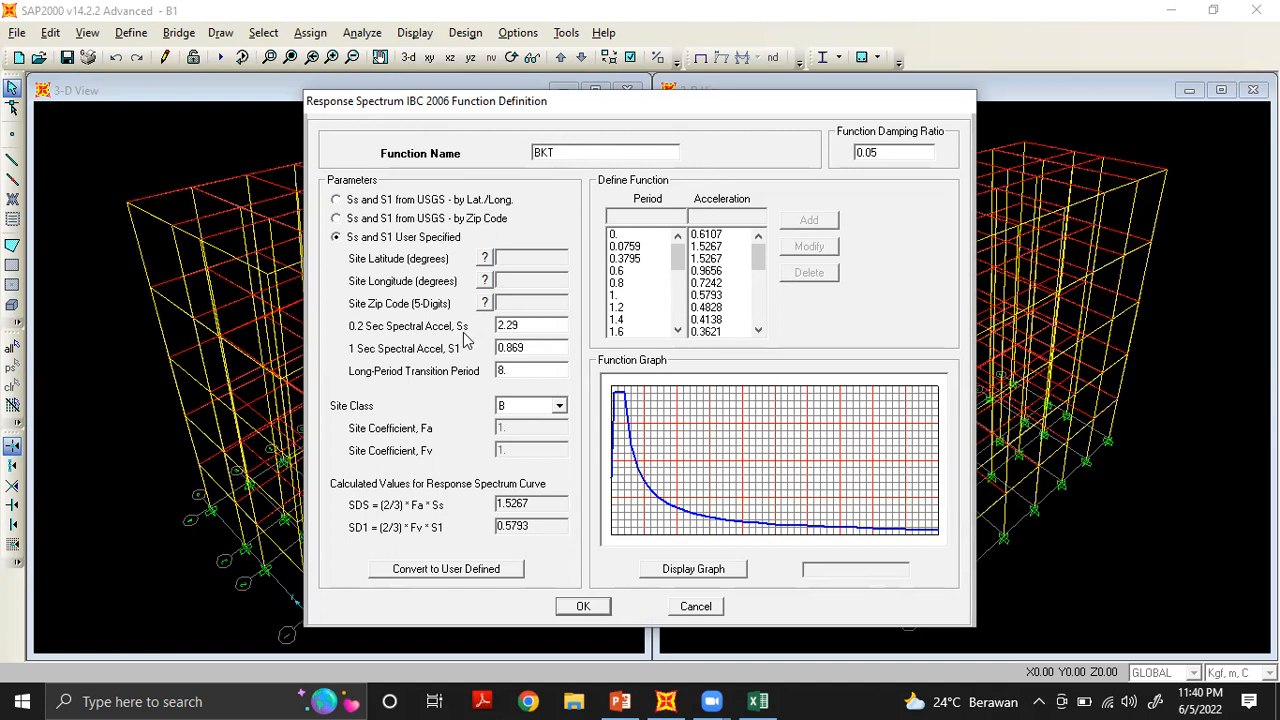
{"action": "double_click", "coordinate": [526, 326]}
{"action": "type", "text": "1"}
Look up Nilai S1 on Sheet2 of the Excel workbook and set the function's 1 sec spectral acceleration S1 to 0.604 in SAP2000
{"action": "double_click", "coordinate": [527, 348]}
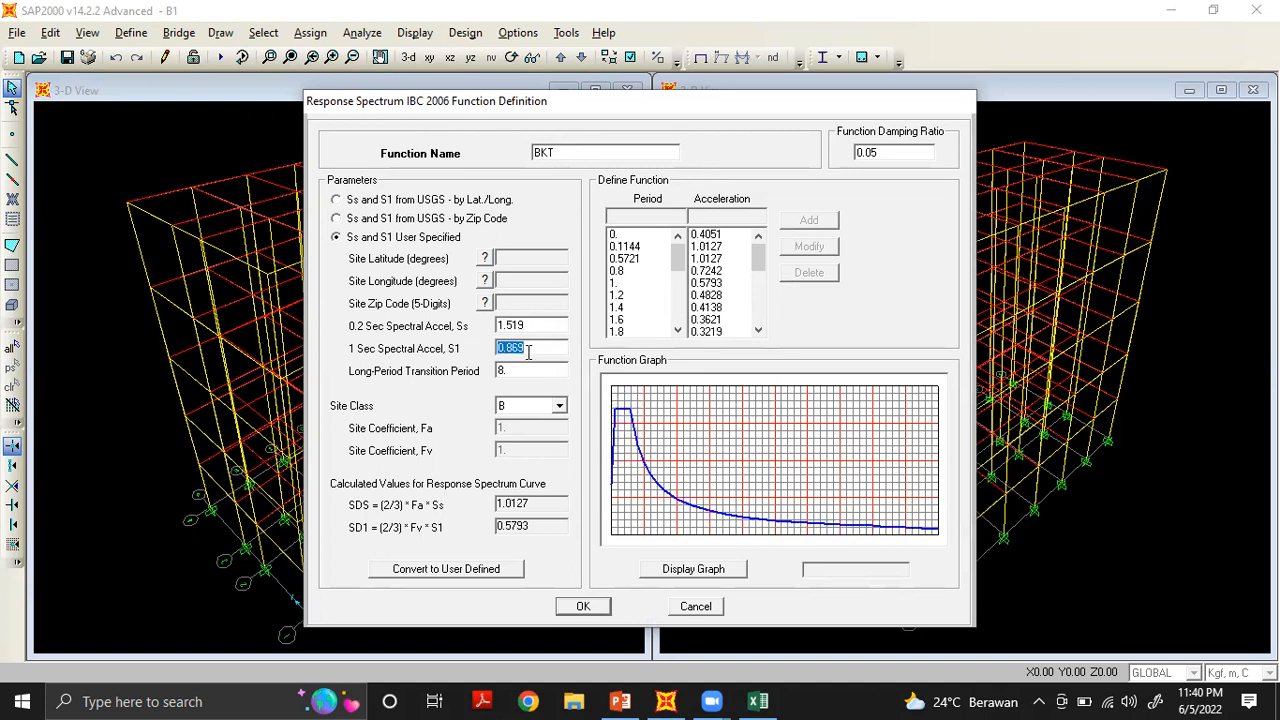
{"action": "left_click", "coordinate": [687, 502]}
{"action": "left_click", "coordinate": [624, 701]}
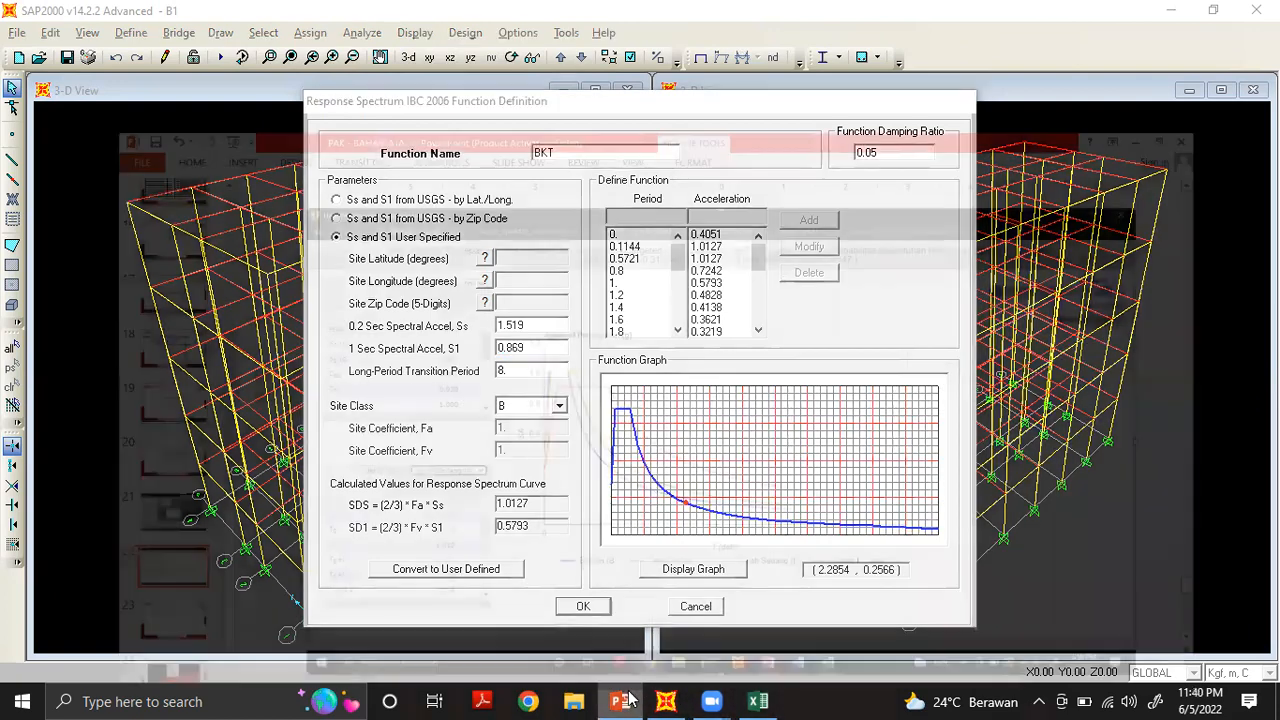
{"action": "left_click", "coordinate": [757, 701]}
{"action": "scroll", "coordinate": [614, 367], "scroll_direction": "up", "scroll_amount": 6}
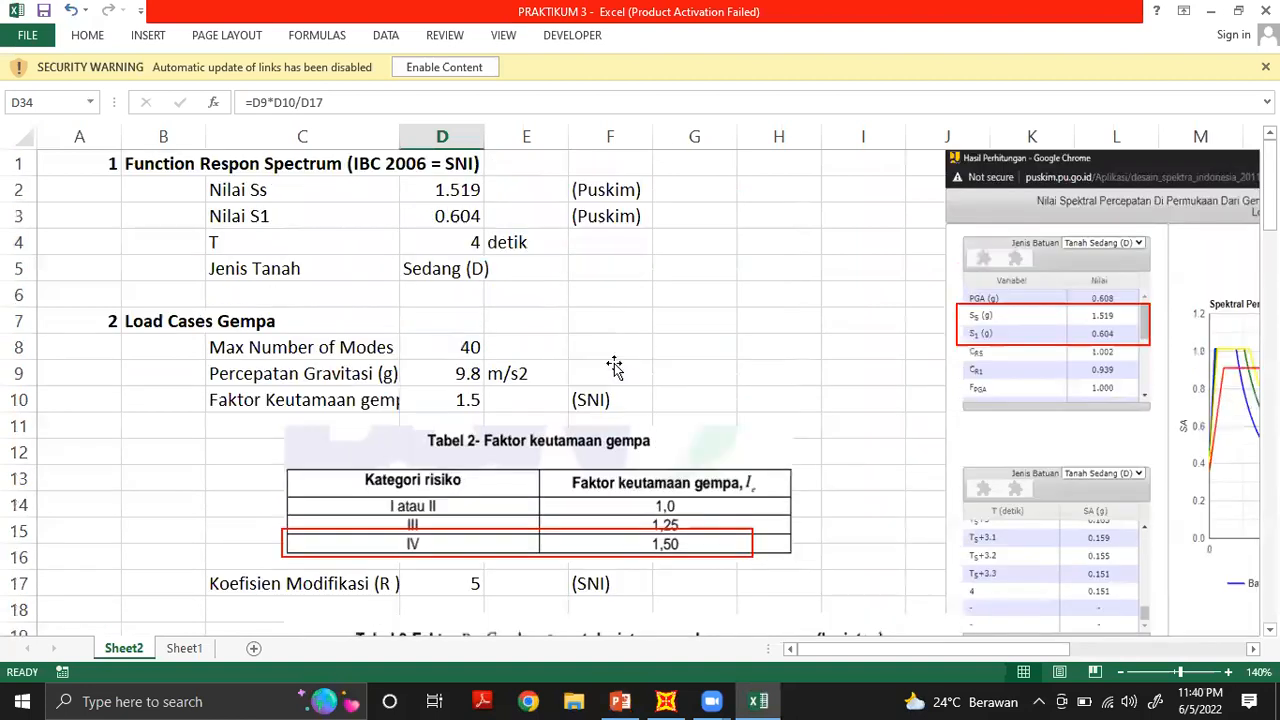
{"action": "left_click", "coordinate": [458, 215]}
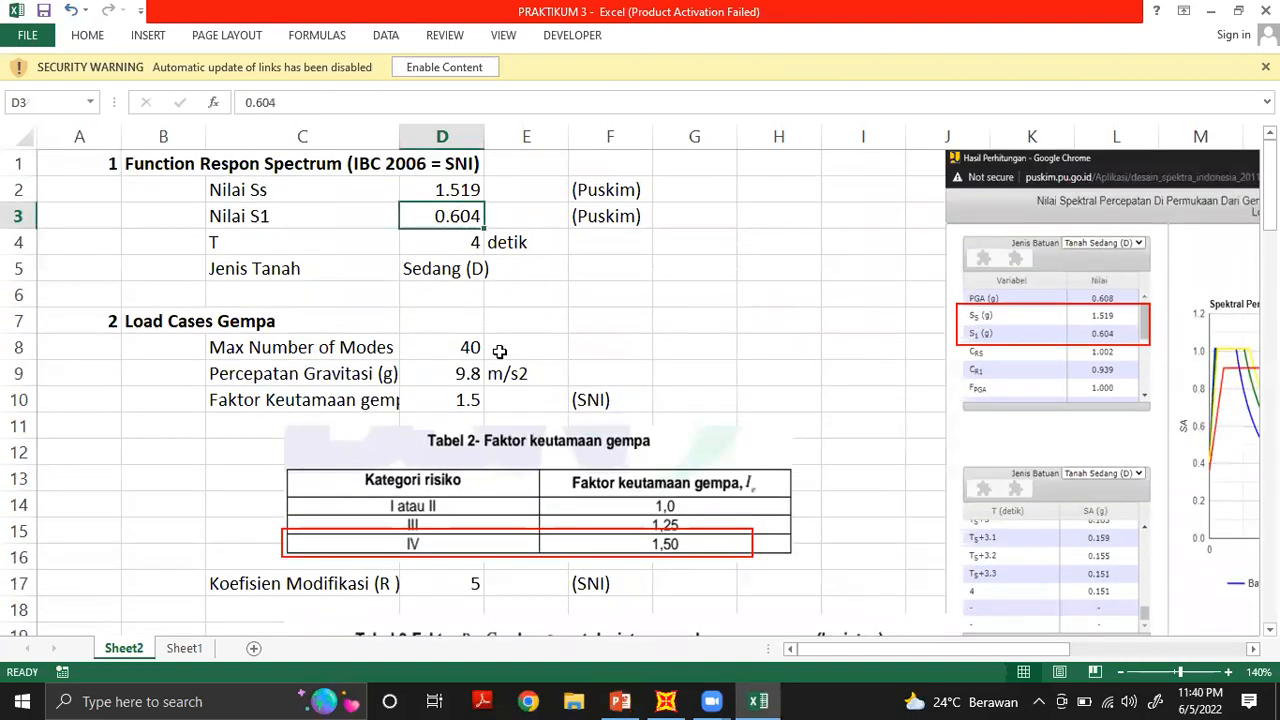
{"action": "left_click", "coordinate": [757, 701]}
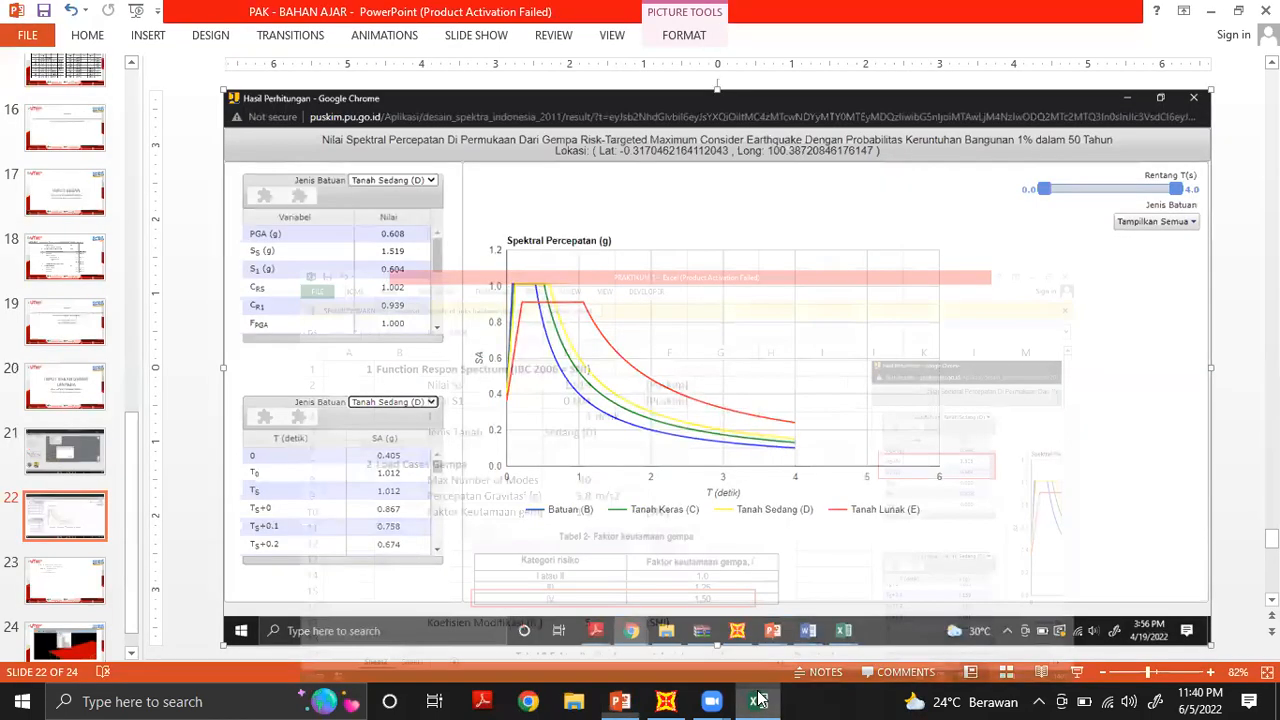
{"action": "left_click", "coordinate": [666, 701]}
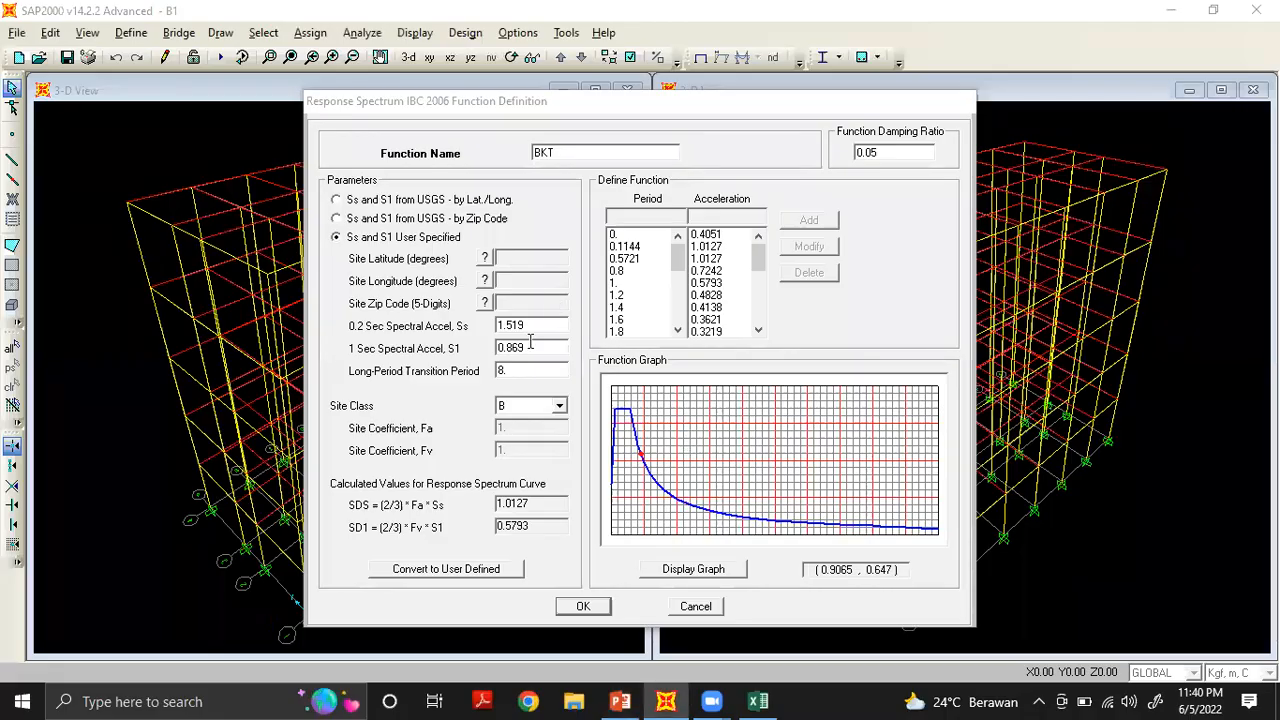
{"action": "left_click_drag", "start_coordinate": [536, 348], "coordinate": [507, 348]}
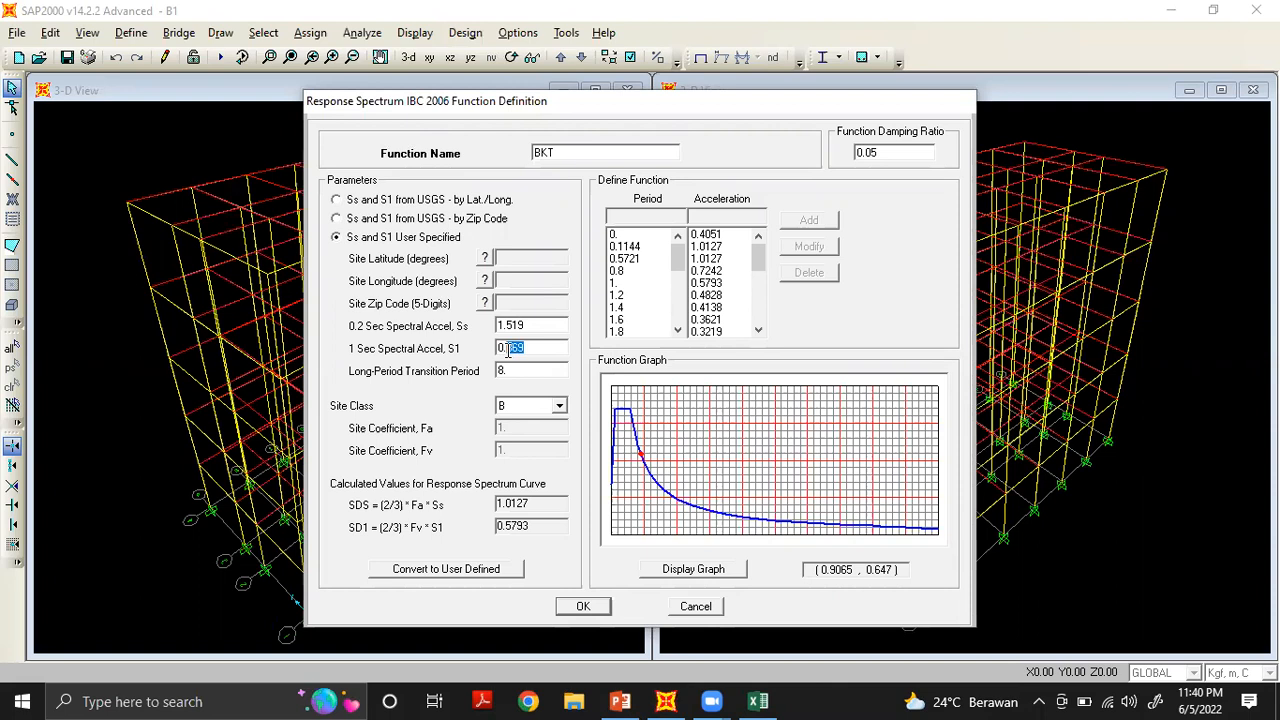
{"action": "type", "text": "6"}
Set the function's long-period transition period to 4 and its site class to D, and accept the spectrum definition
{"action": "double_click", "coordinate": [530, 370]}
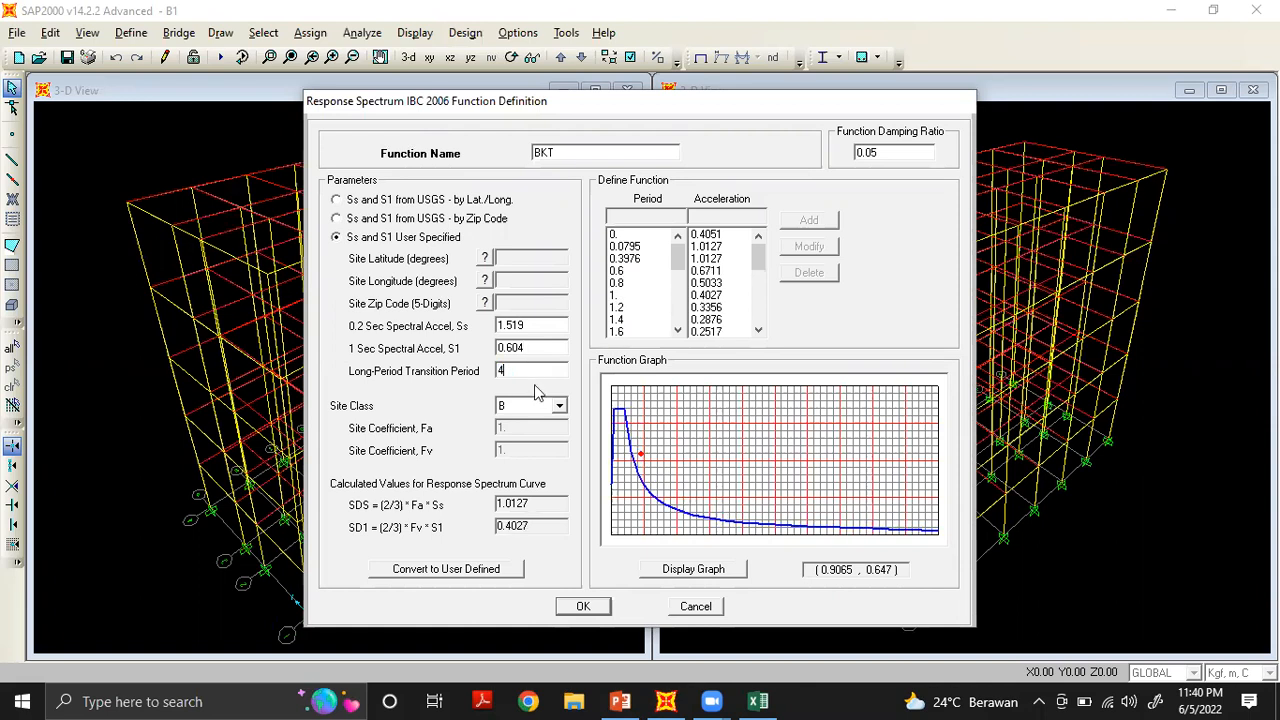
{"action": "left_click", "coordinate": [560, 407]}
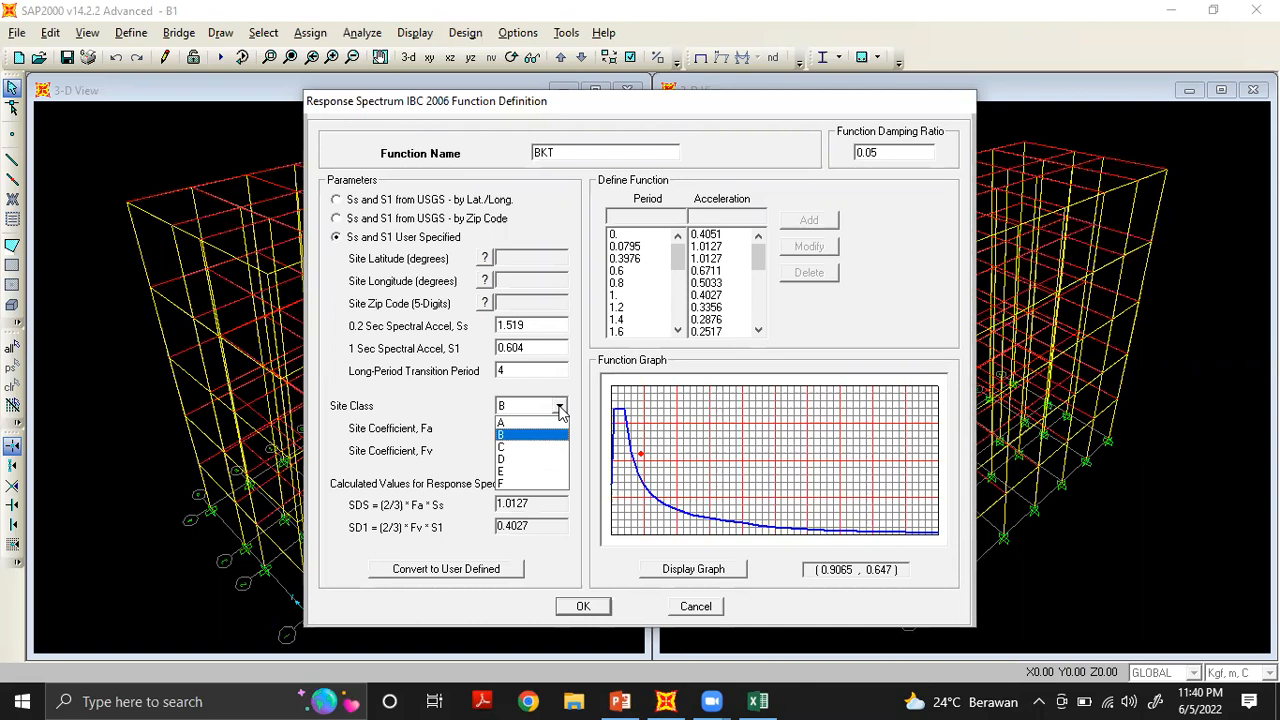
{"action": "left_click", "coordinate": [532, 462]}
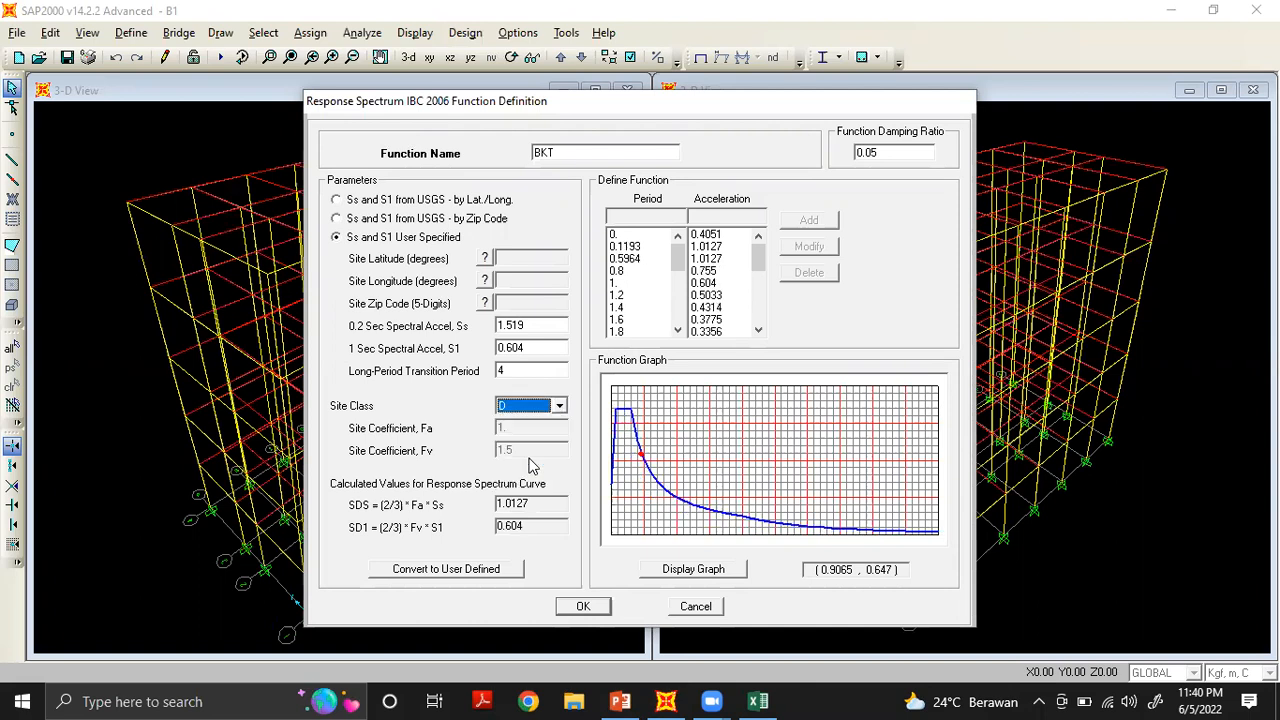
{"action": "left_click", "coordinate": [578, 604]}
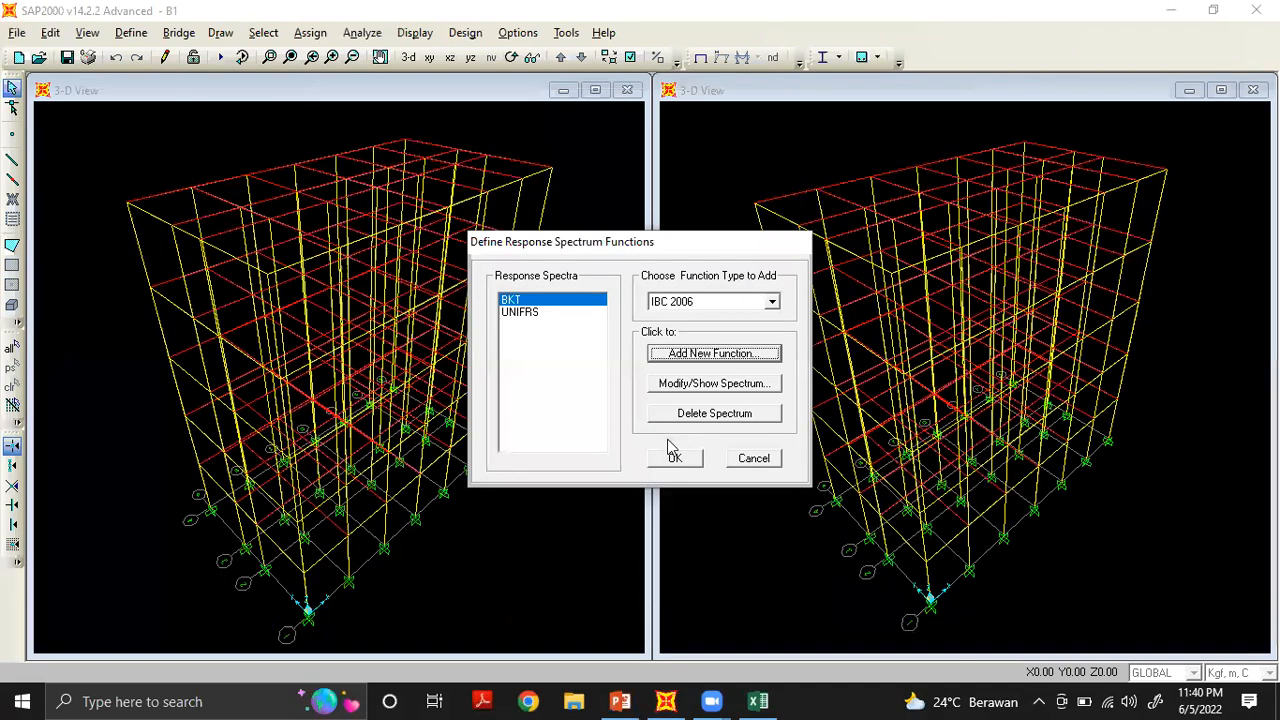
{"action": "left_click", "coordinate": [671, 459]}
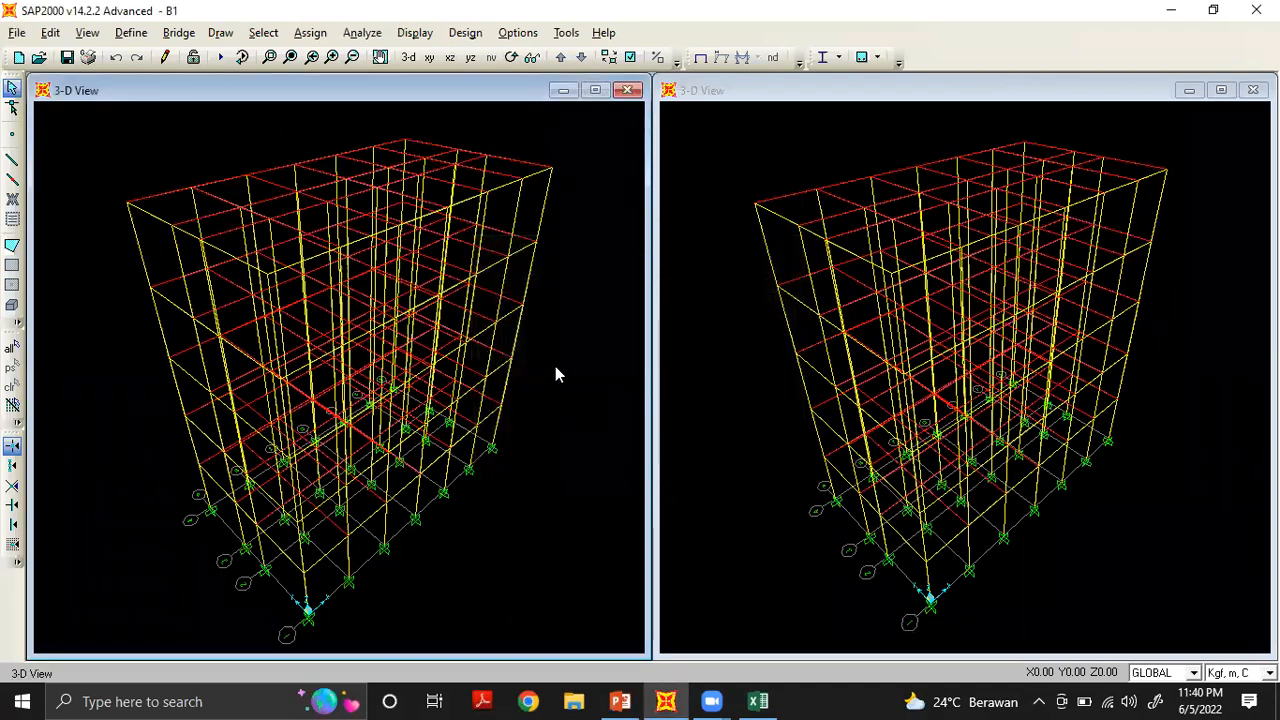
Open the EX load case for modification and change its load case type from Static to Response Spectrum
{"action": "left_click", "coordinate": [131, 33]}
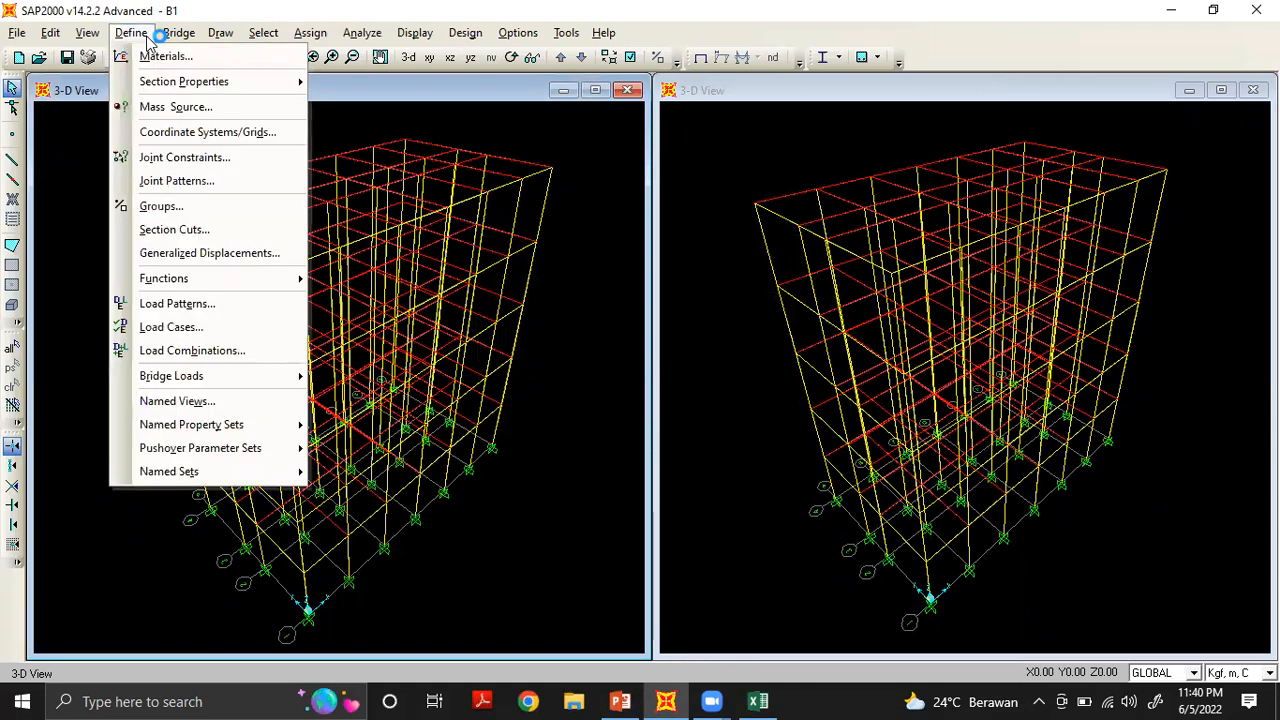
{"action": "left_click", "coordinate": [140, 36]}
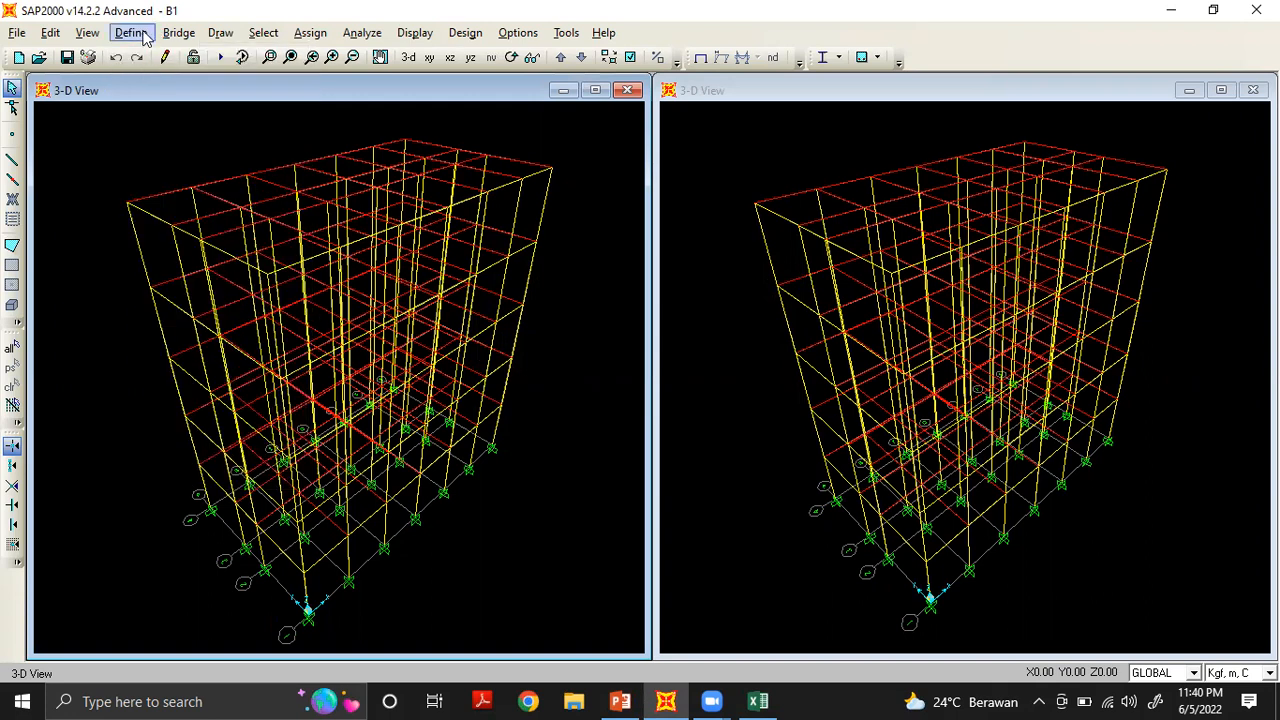
{"action": "left_click", "coordinate": [140, 36]}
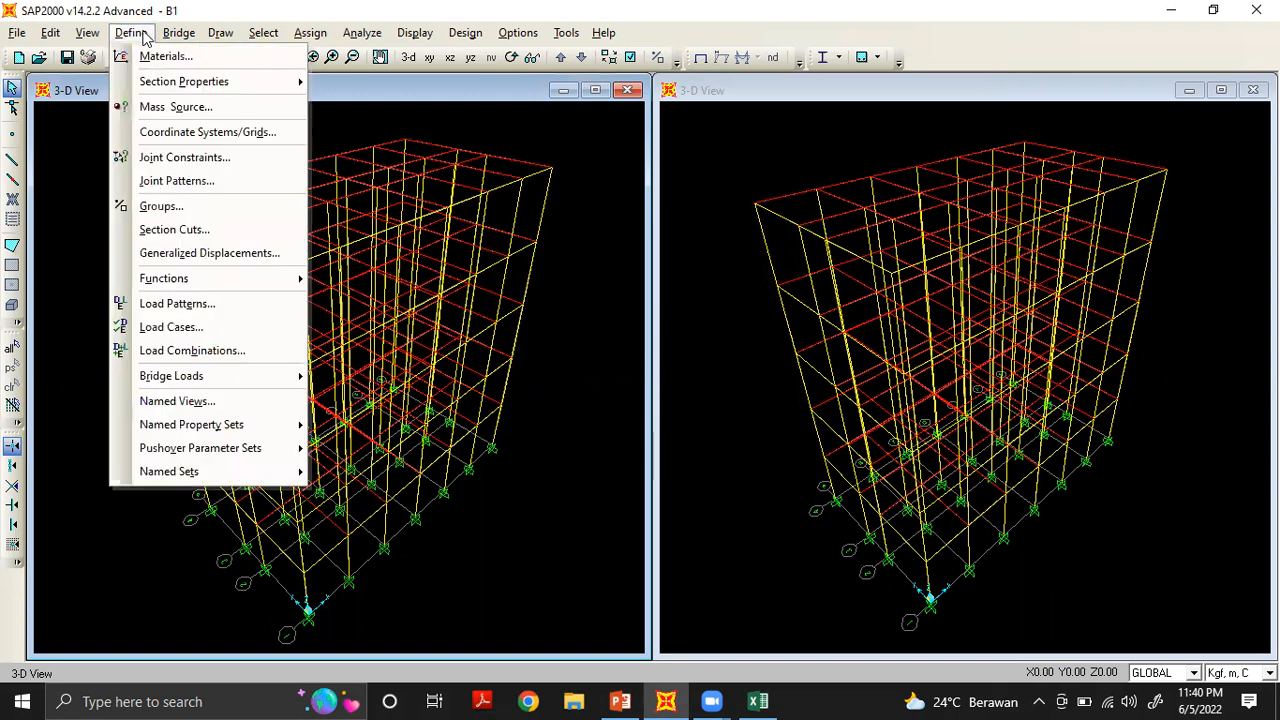
{"action": "left_click", "coordinate": [197, 331]}
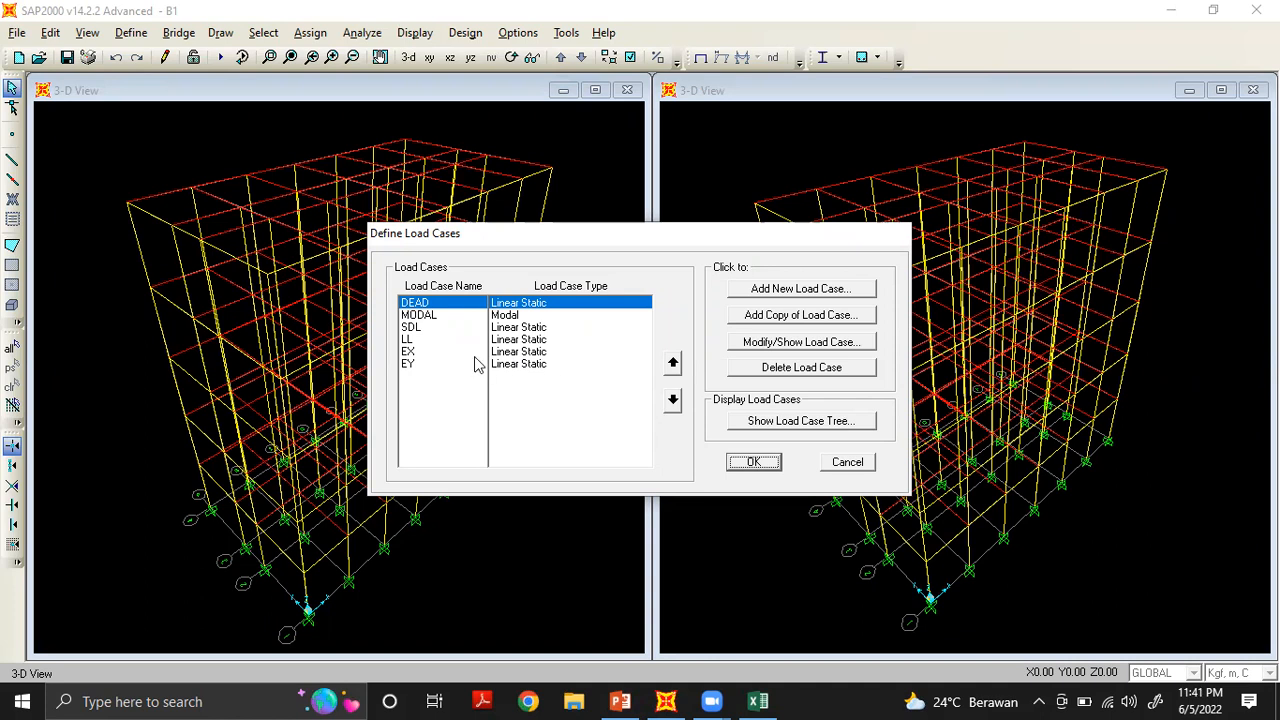
{"action": "left_click", "coordinate": [541, 356]}
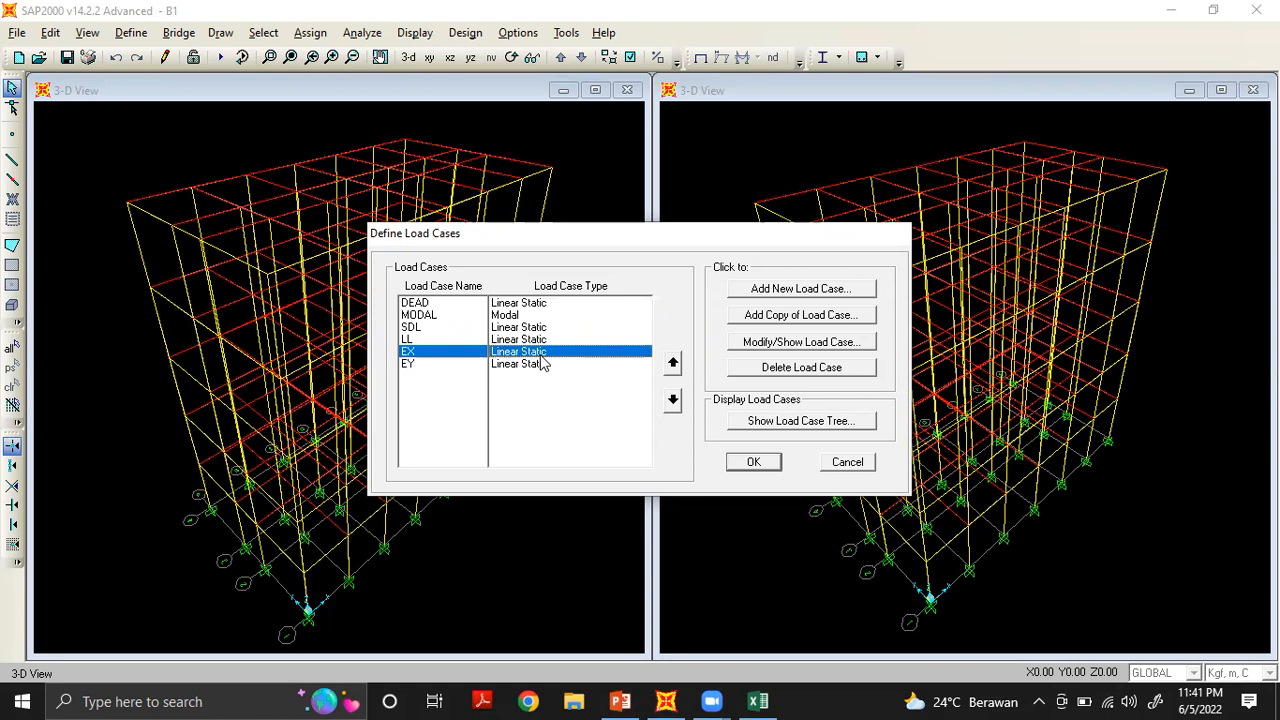
{"action": "left_click", "coordinate": [812, 342]}
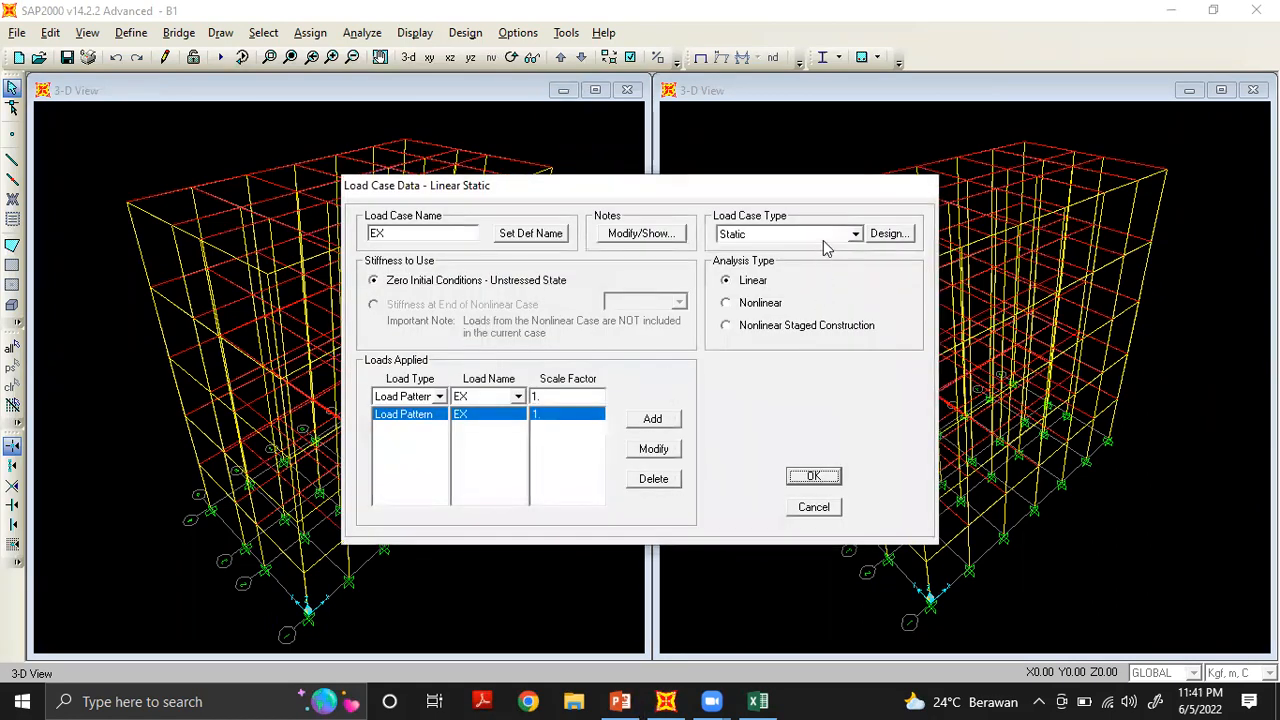
{"action": "left_click", "coordinate": [855, 238]}
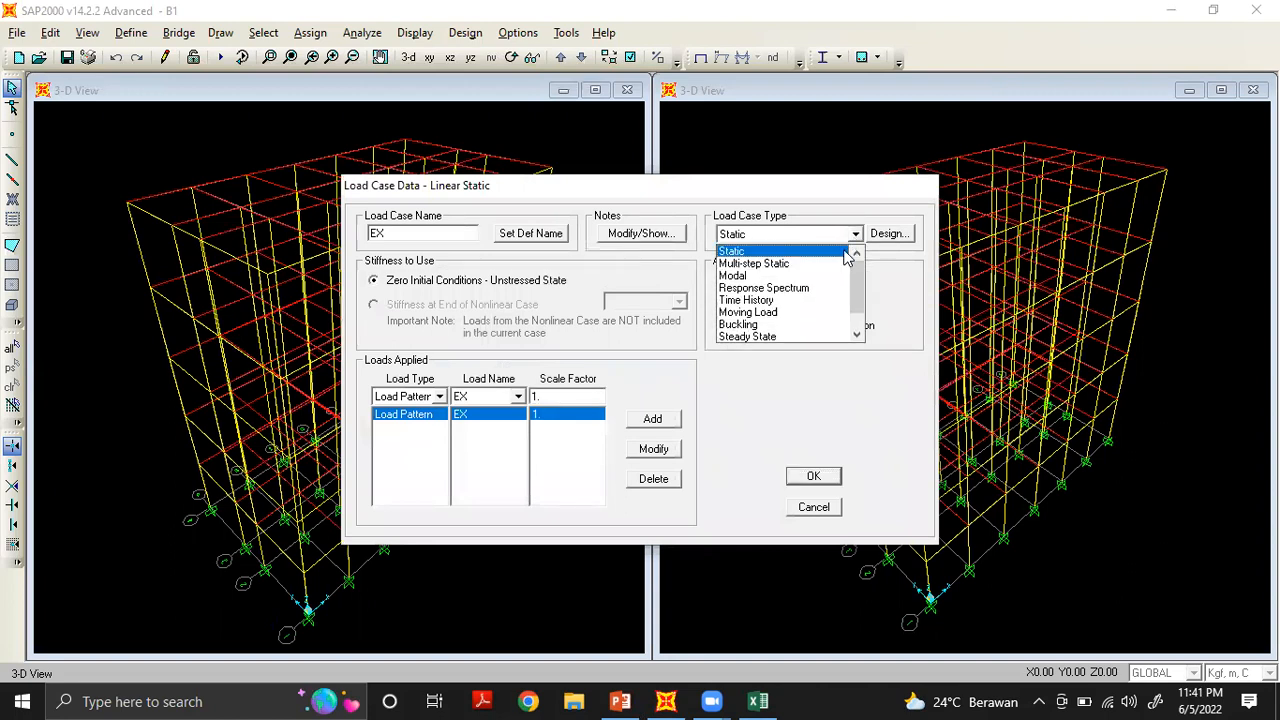
{"action": "left_click", "coordinate": [833, 289]}
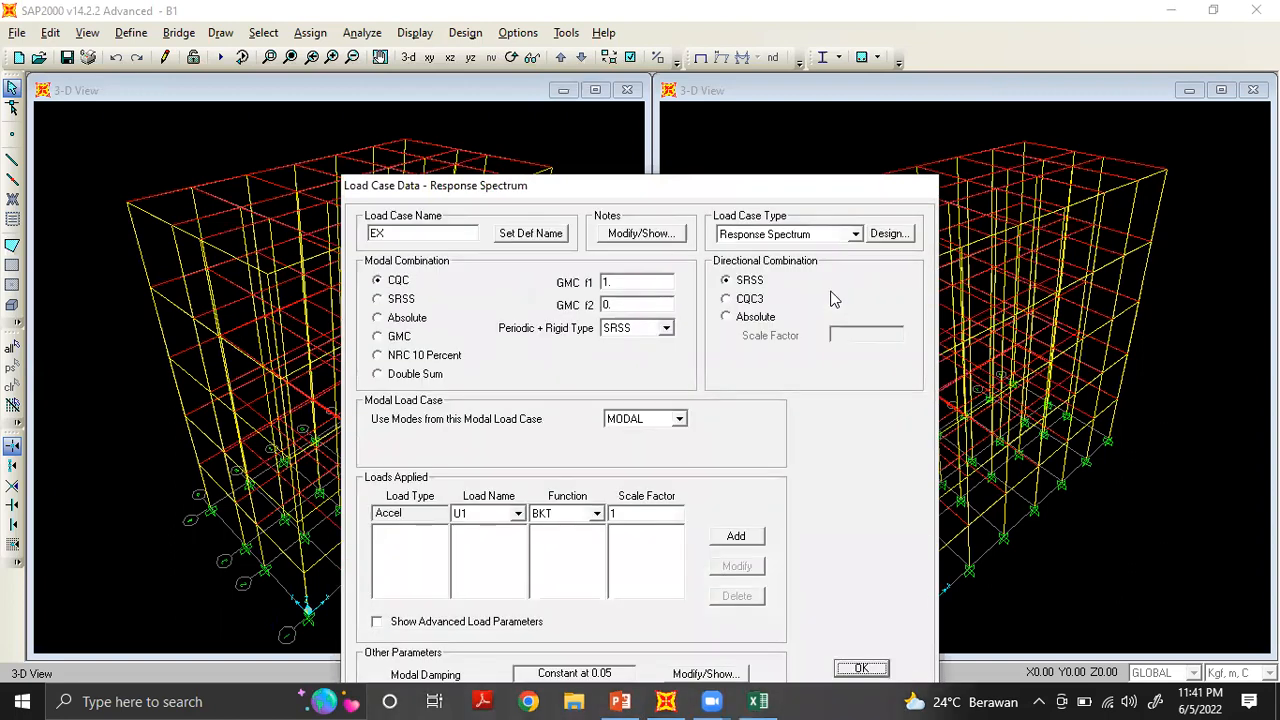
Choose U1 as the load name and BKT as the function for the EX case's applied acceleration load
{"action": "left_click", "coordinate": [516, 514]}
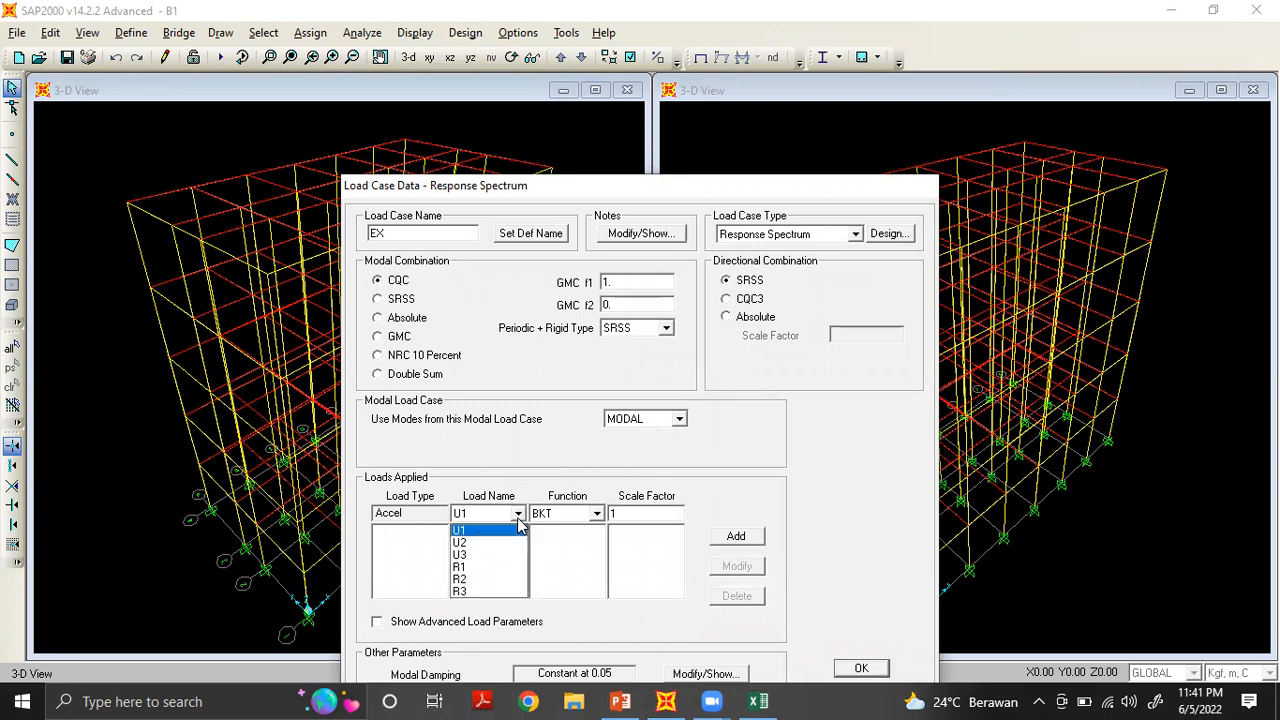
{"action": "left_click", "coordinate": [477, 533]}
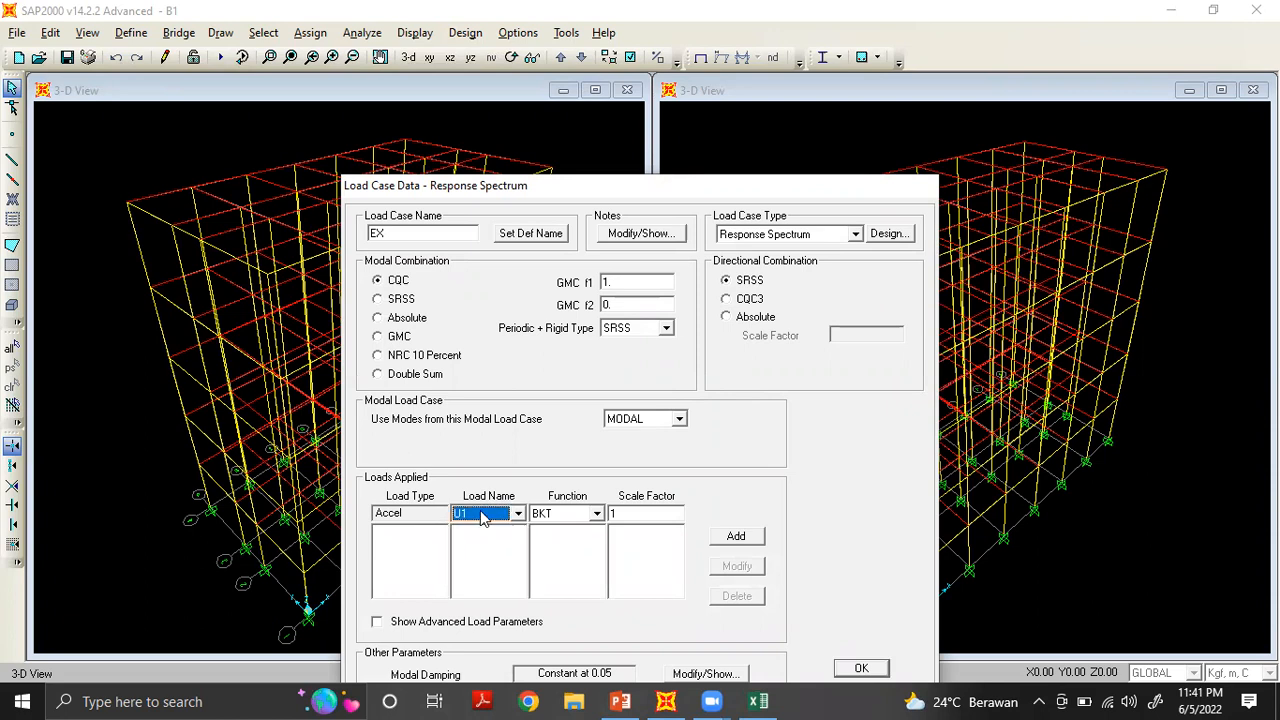
{"action": "left_click", "coordinate": [597, 514]}
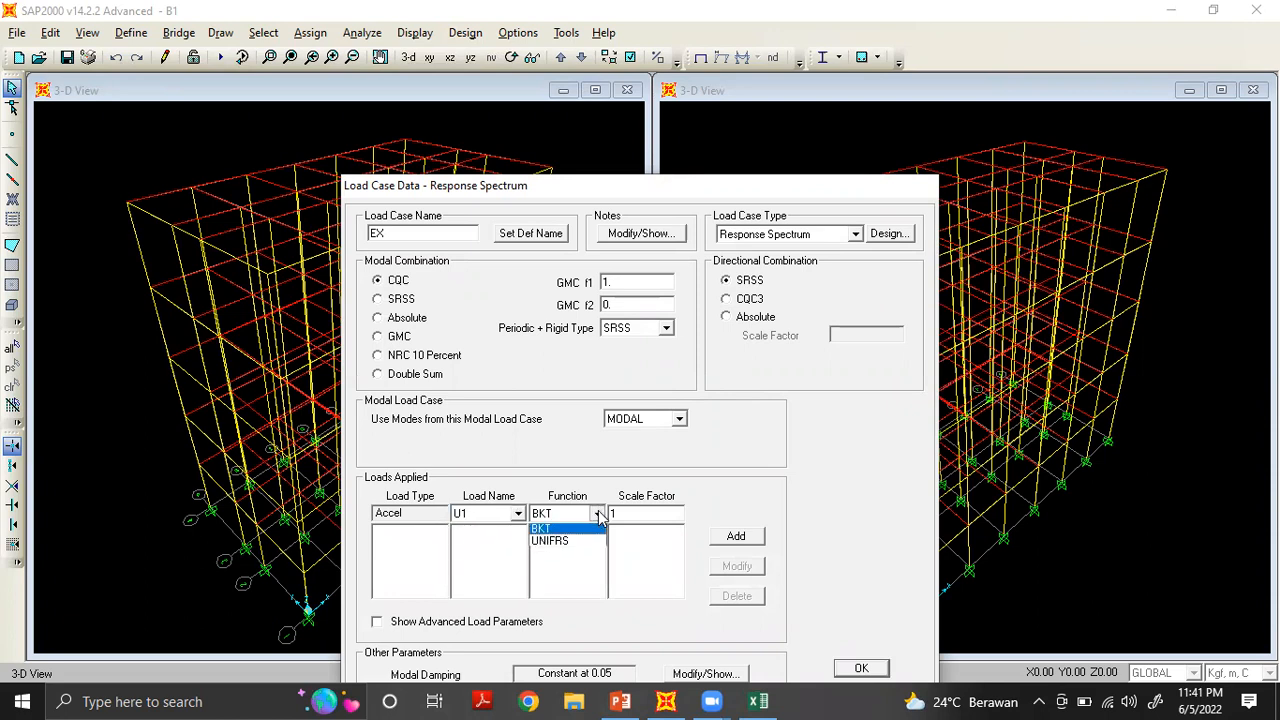
{"action": "left_click", "coordinate": [571, 531]}
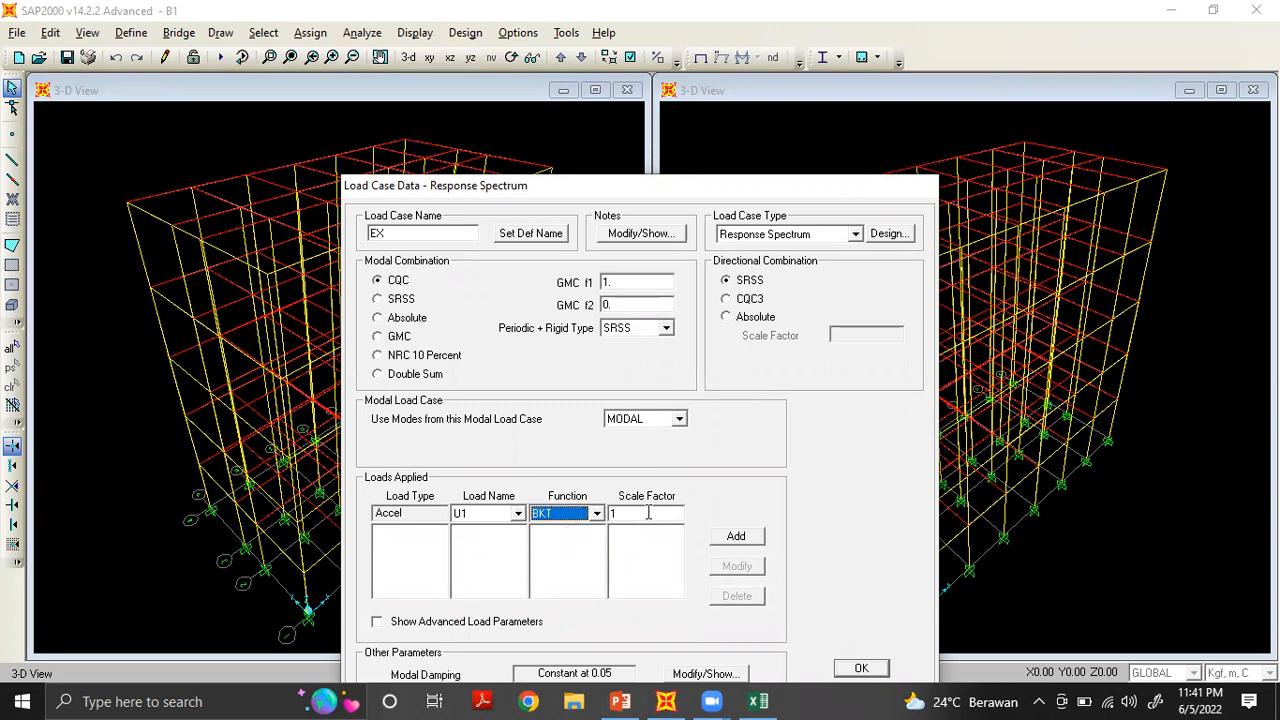
Look up the Scale Factor on Sheet2 of the Excel workbook and set the EX load's scale factor to 2.94 in SAP2000
{"action": "left_click", "coordinate": [648, 512]}
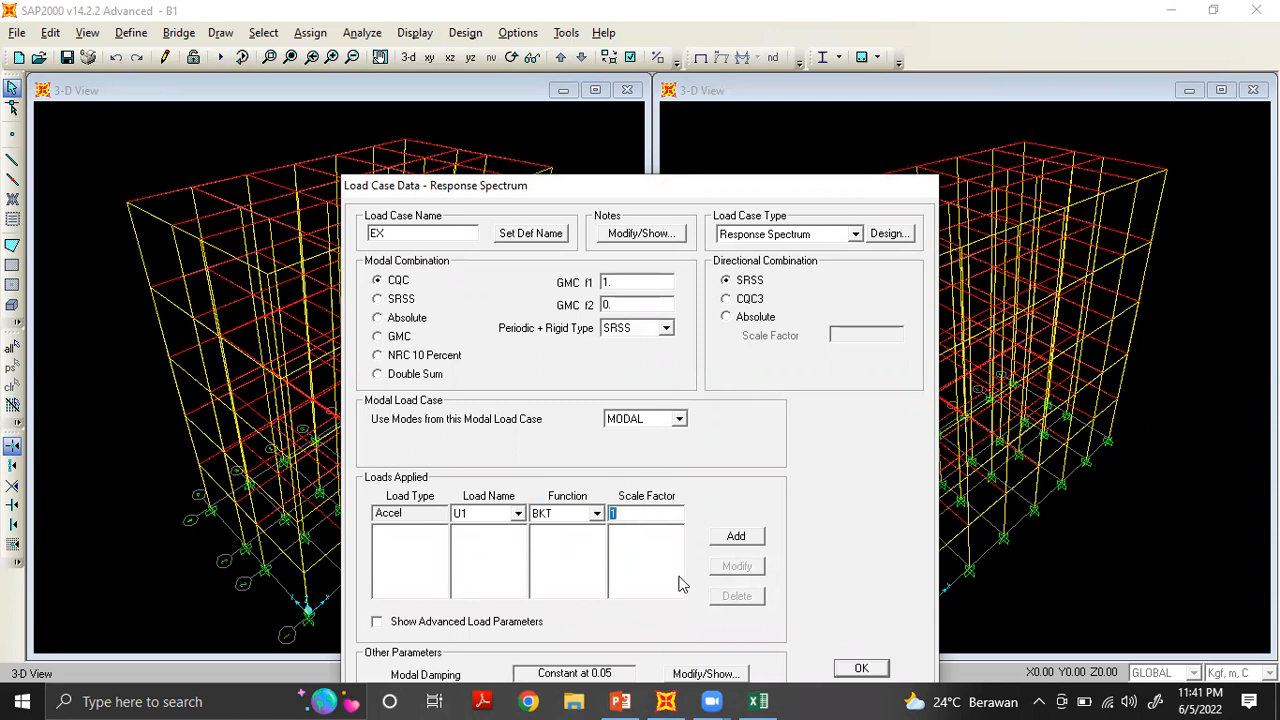
{"action": "left_click", "coordinate": [768, 700]}
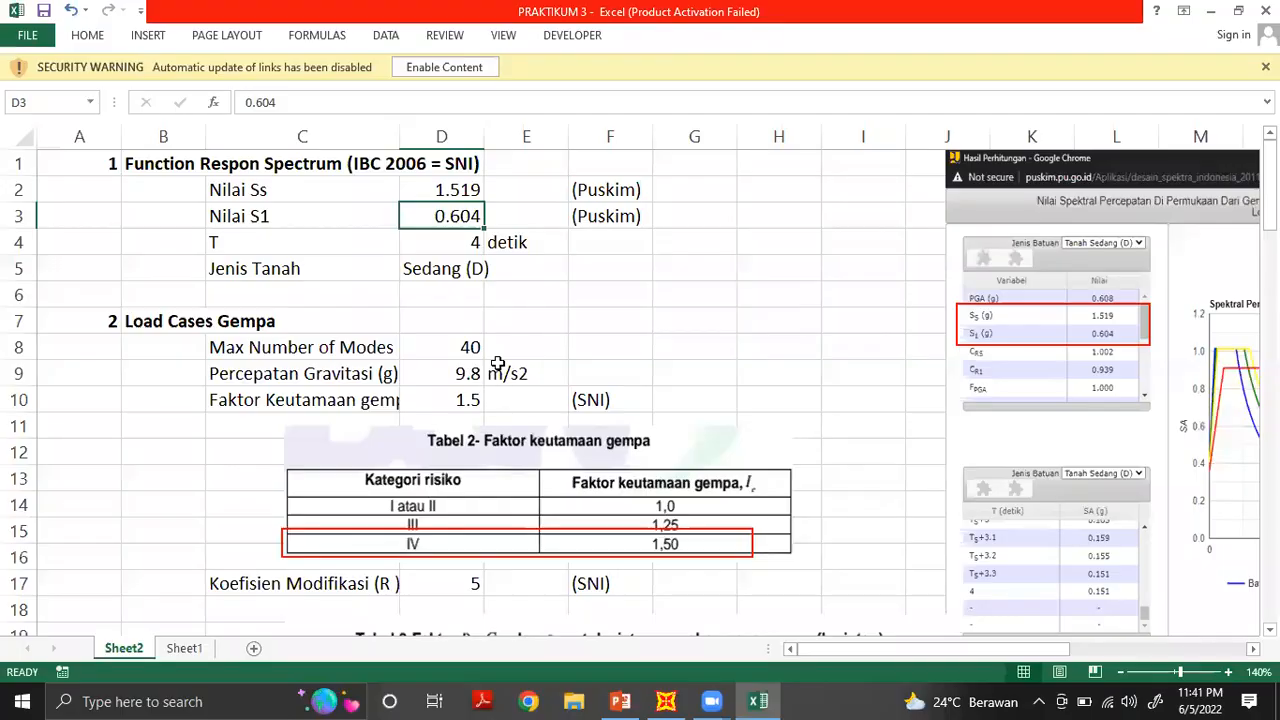
{"action": "left_click", "coordinate": [500, 363]}
{"action": "scroll", "coordinate": [498, 367], "scroll_direction": "down", "scroll_amount": 3}
{"action": "scroll", "coordinate": [498, 367], "scroll_direction": "down", "scroll_amount": 5}
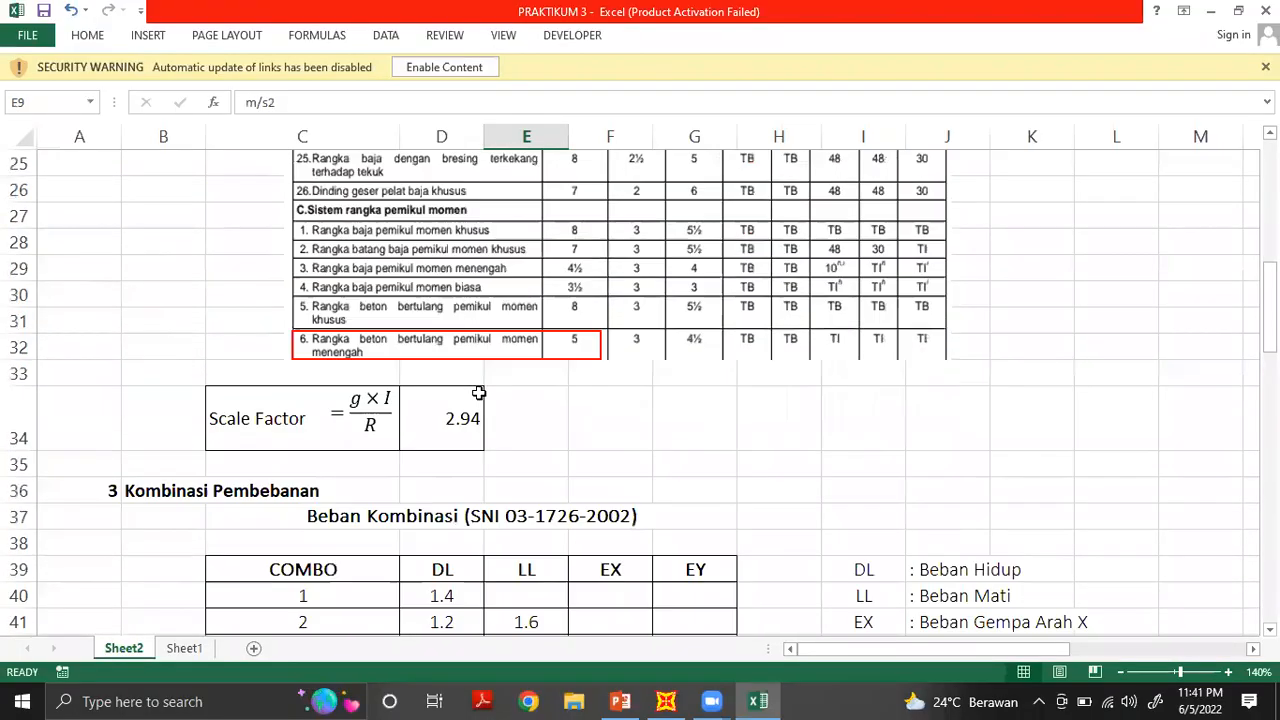
{"action": "left_click", "coordinate": [466, 417]}
{"action": "left_click", "coordinate": [758, 700]}
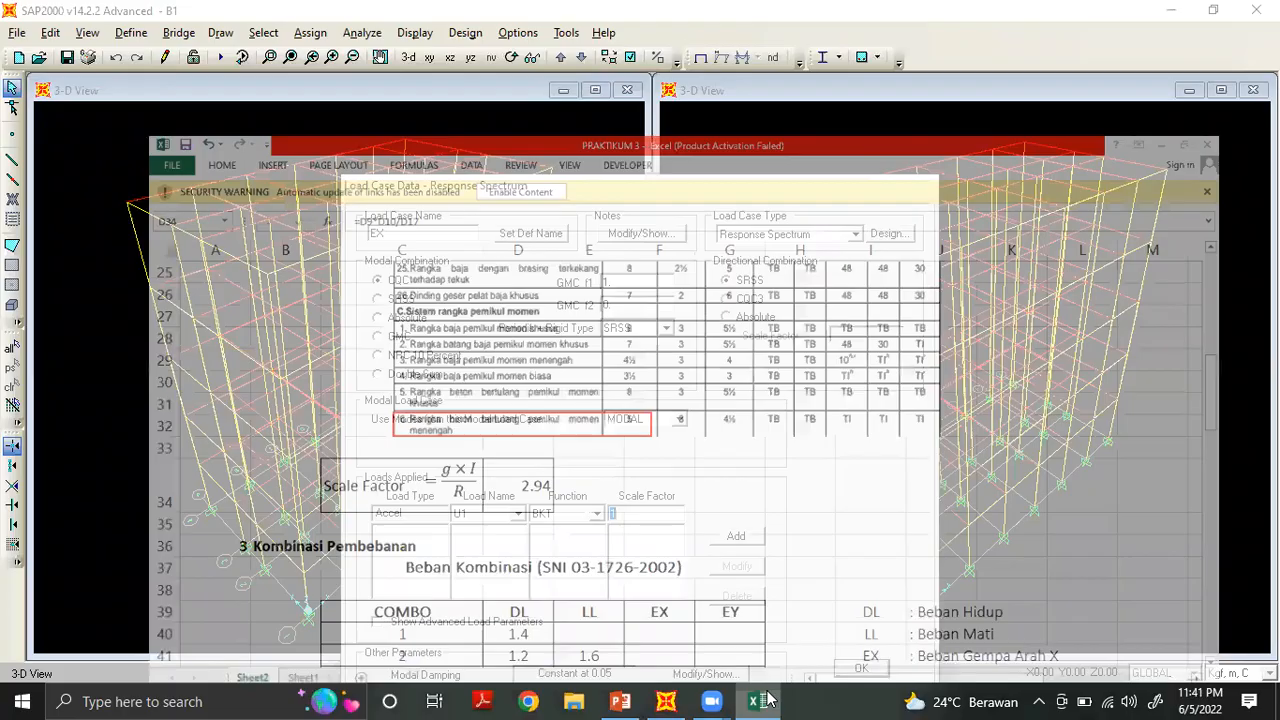
{"action": "type", "text": "2.94"}
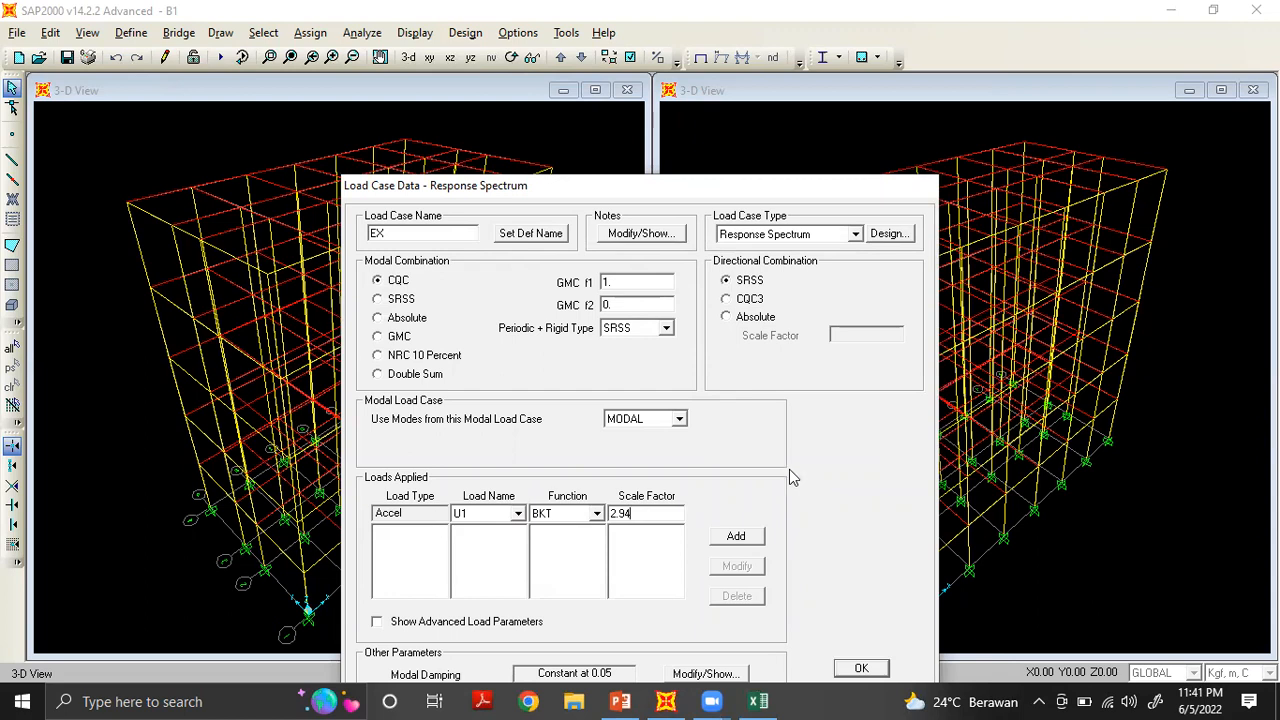
Add the U1 load to the EX case's applied loads and accept the load case
{"action": "left_click", "coordinate": [736, 537]}
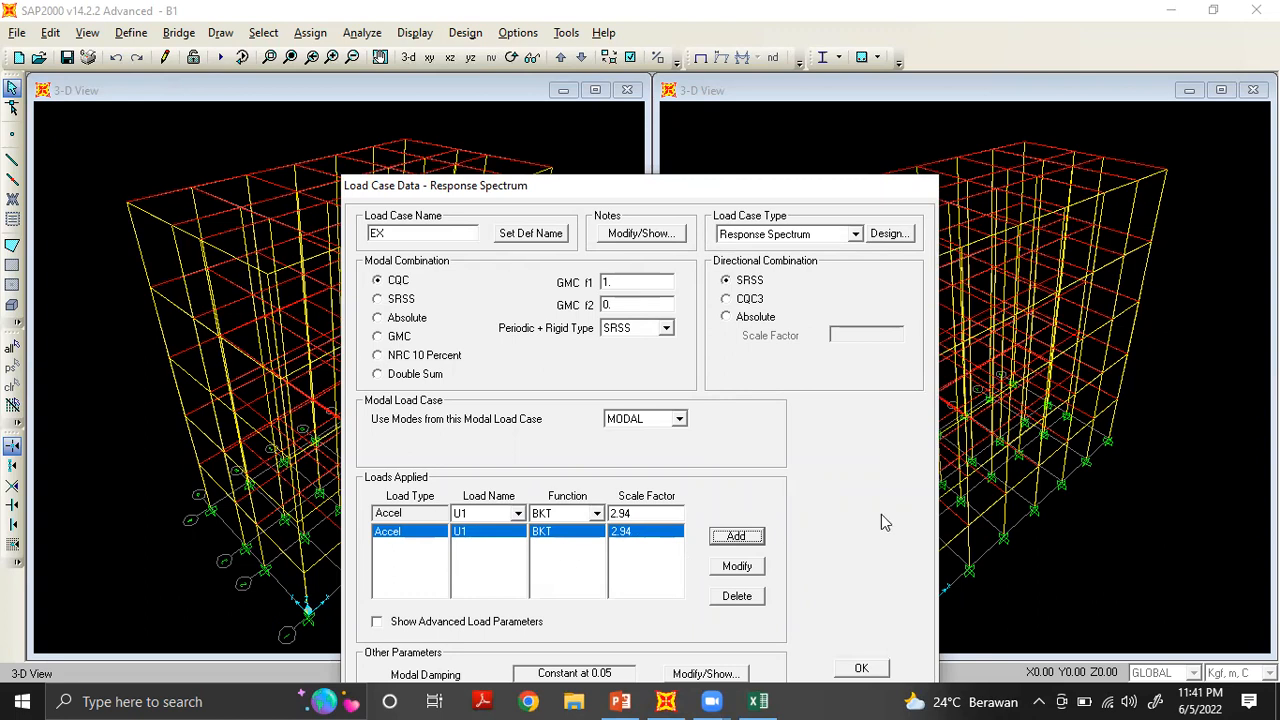
{"action": "left_click_drag", "start_coordinate": [755, 193], "coordinate": [762, 108]}
{"action": "left_click", "coordinate": [893, 576]}
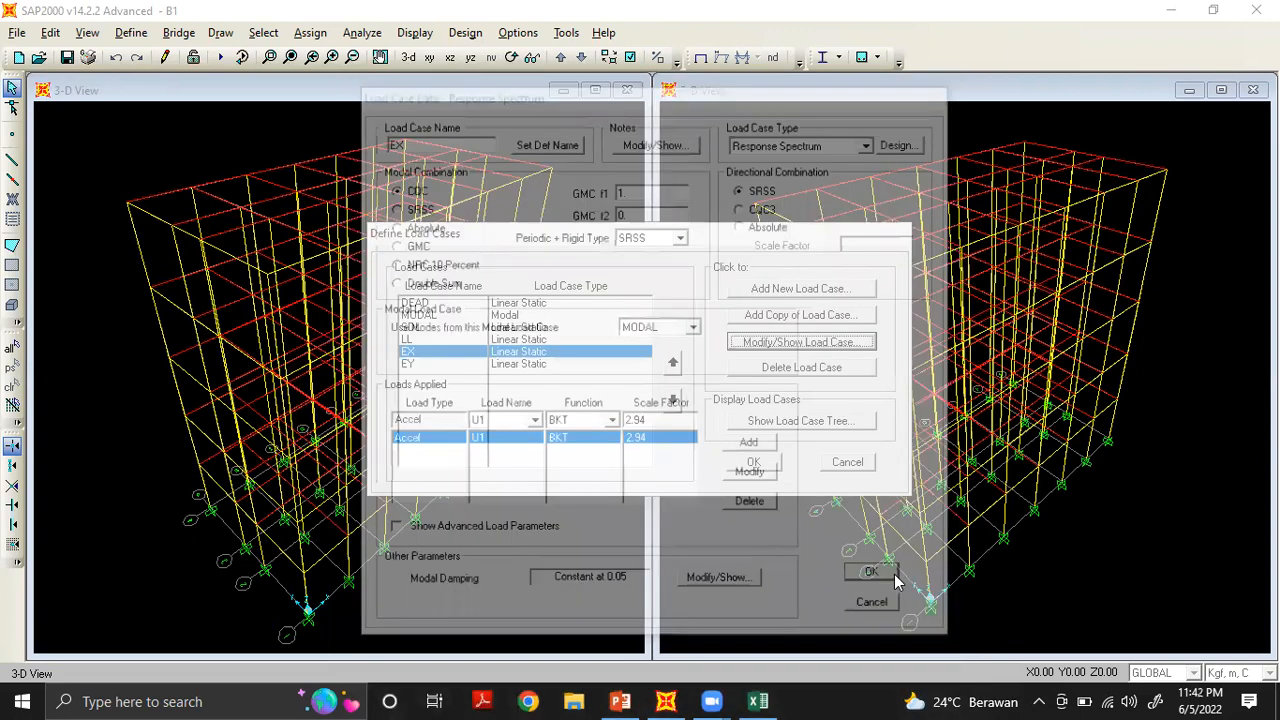
Open the EY load case for modification and change its load case type to Response Spectrum
{"action": "left_click", "coordinate": [410, 365]}
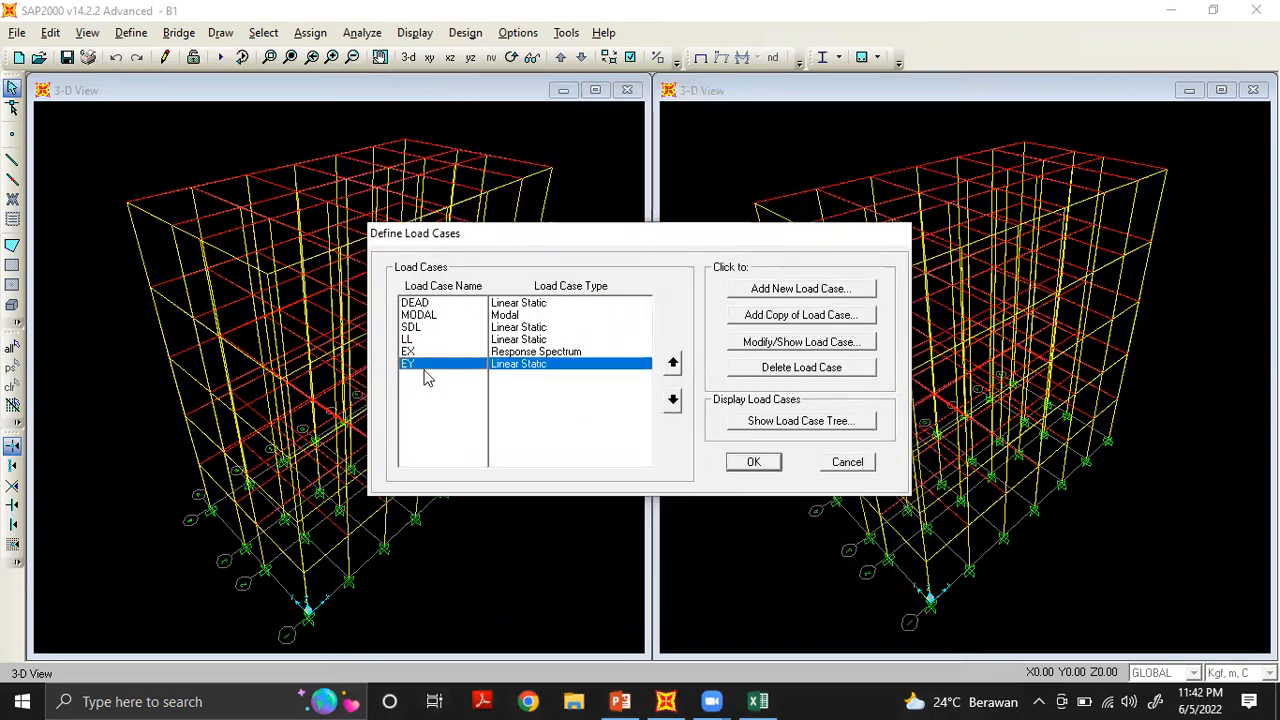
{"action": "left_click", "coordinate": [826, 343]}
{"action": "left_click", "coordinate": [836, 236]}
{"action": "left_click", "coordinate": [778, 288]}
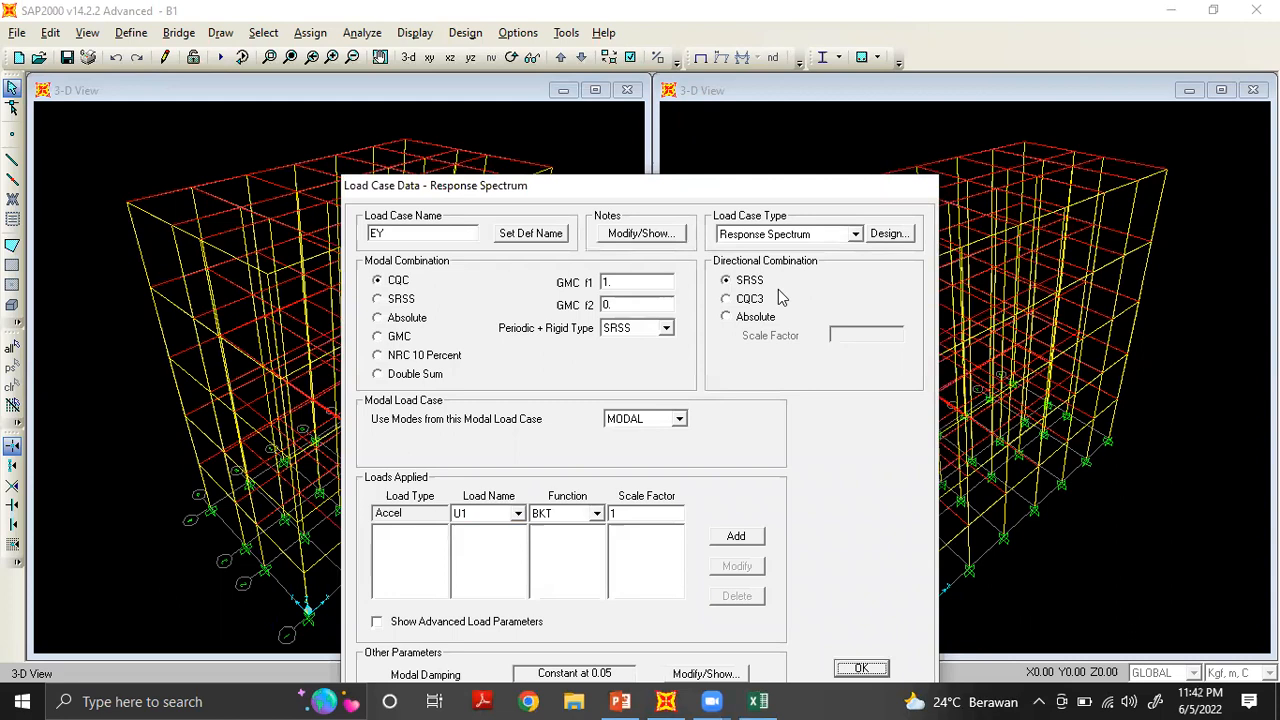
Set the EY case's acceleration load to U2 with function BKT and scale factor 2.94
{"action": "left_click", "coordinate": [518, 514]}
{"action": "left_click", "coordinate": [492, 545]}
{"action": "left_click", "coordinate": [596, 513]}
{"action": "left_click", "coordinate": [571, 531]}
{"action": "double_click", "coordinate": [641, 512]}
{"action": "type", "text": "2.94"}
{"action": "left_click", "coordinate": [759, 701]}
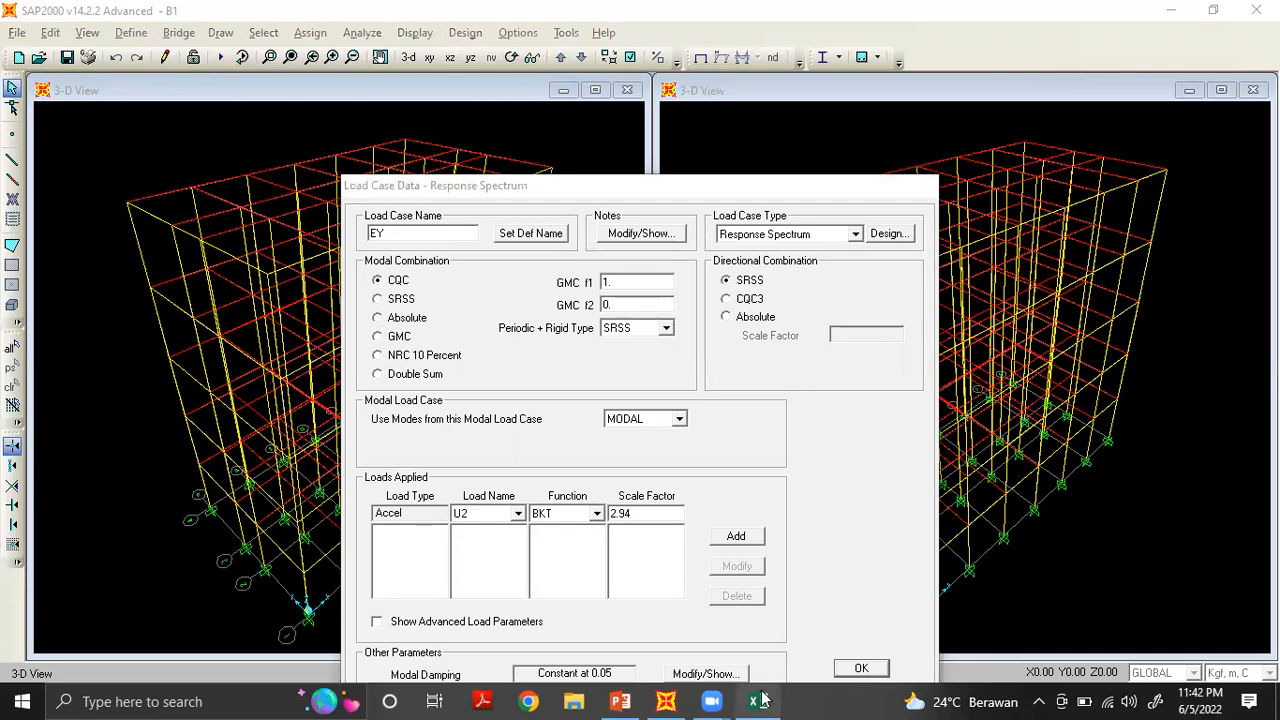
{"action": "left_click", "coordinate": [759, 701]}
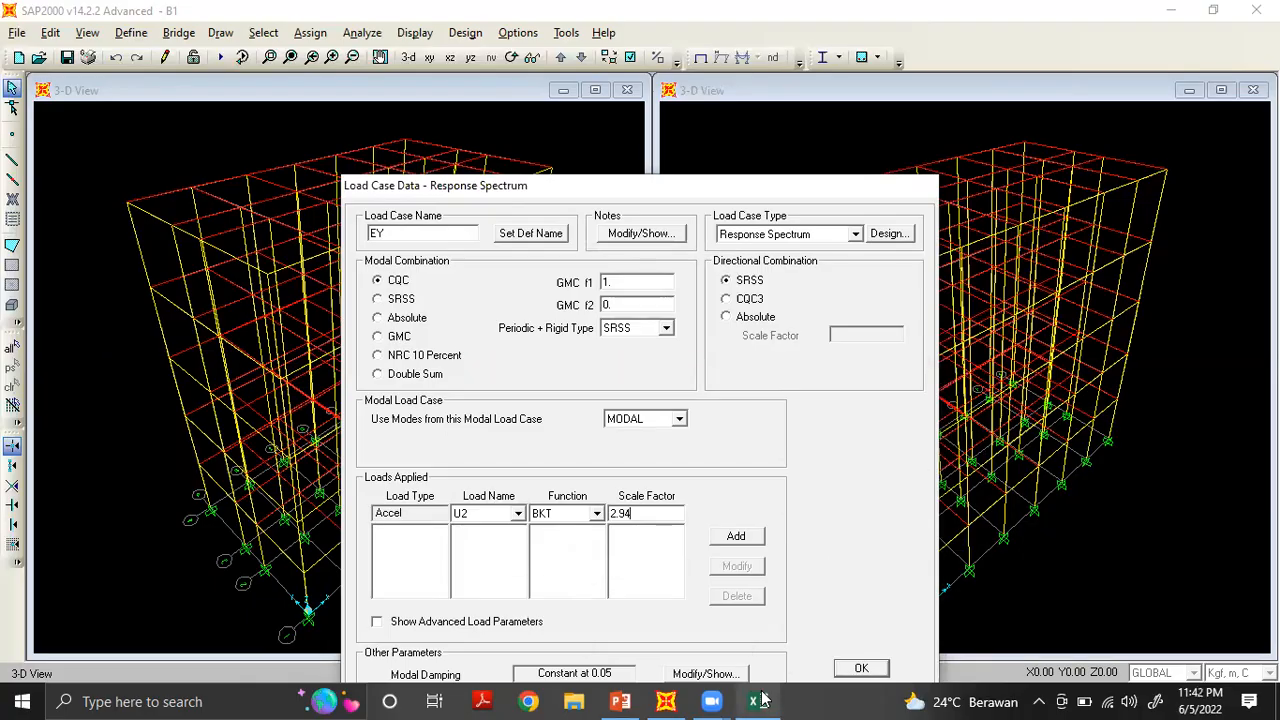
Add the U2 load to the EY case's applied loads, then accept the case and the load case definitions
{"action": "left_click", "coordinate": [740, 537]}
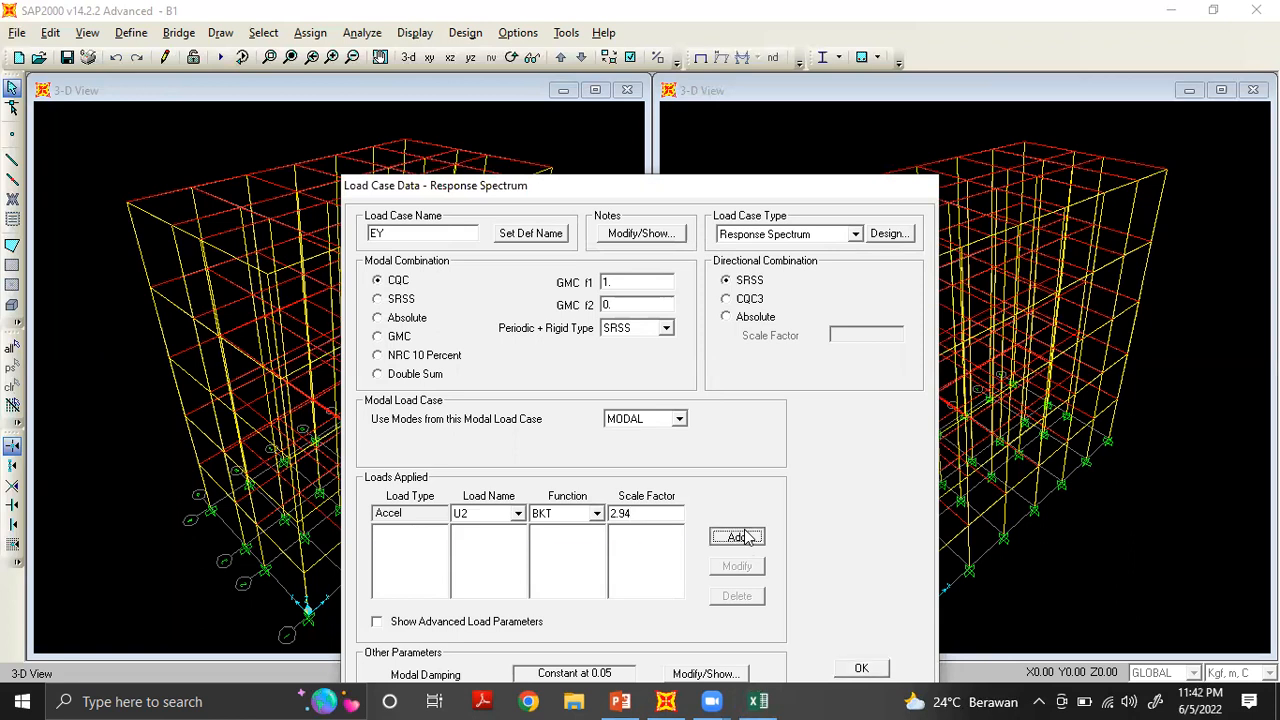
{"action": "left_click_drag", "start_coordinate": [748, 186], "coordinate": [741, 62]}
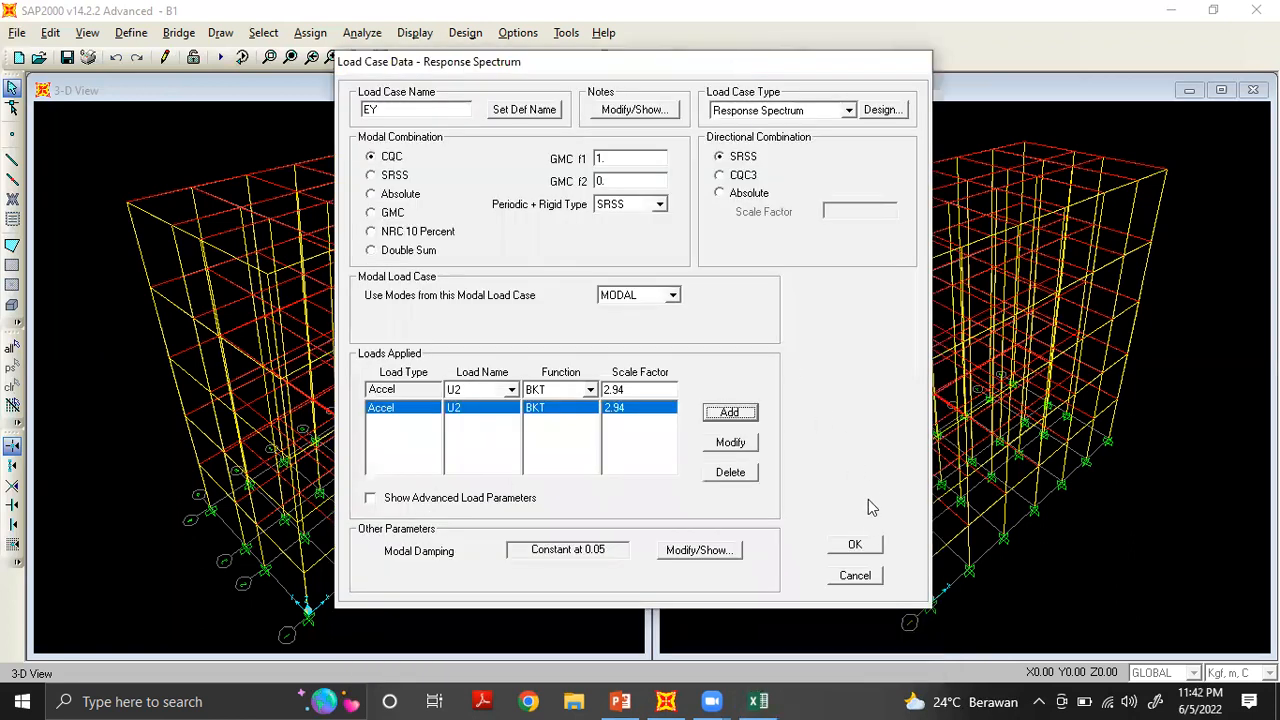
{"action": "left_click", "coordinate": [866, 552]}
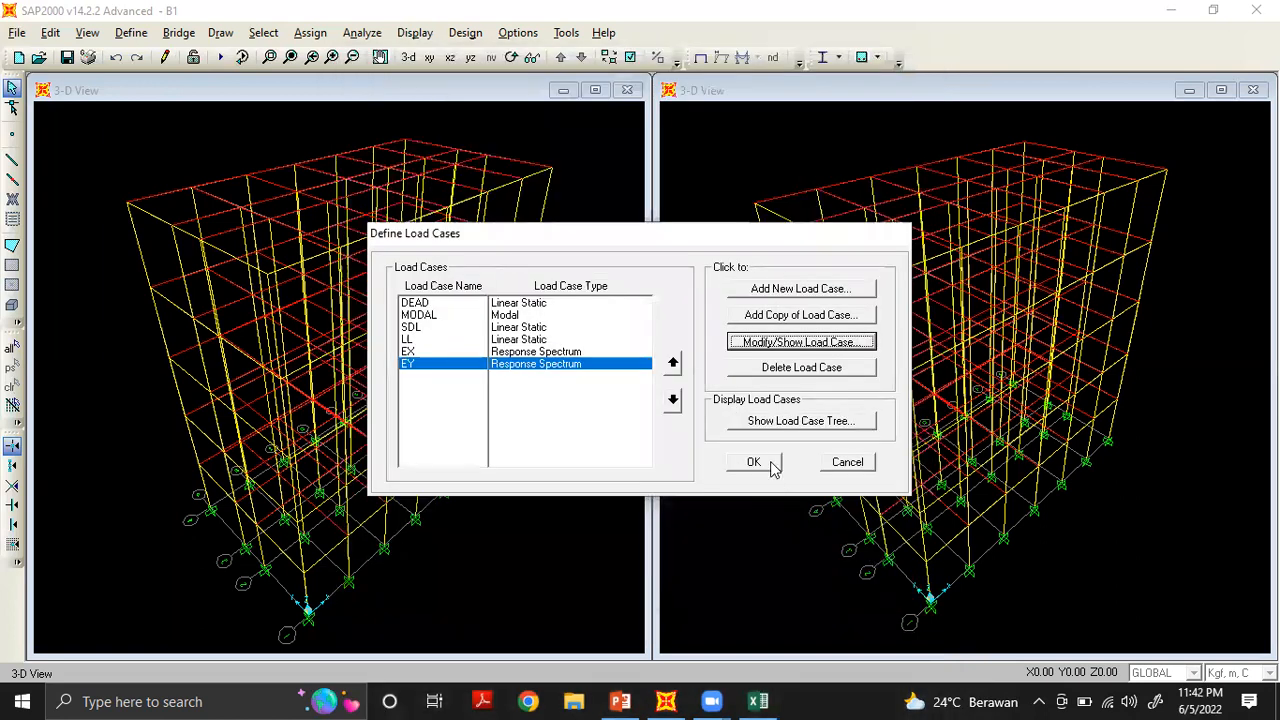
{"action": "left_click", "coordinate": [771, 464]}
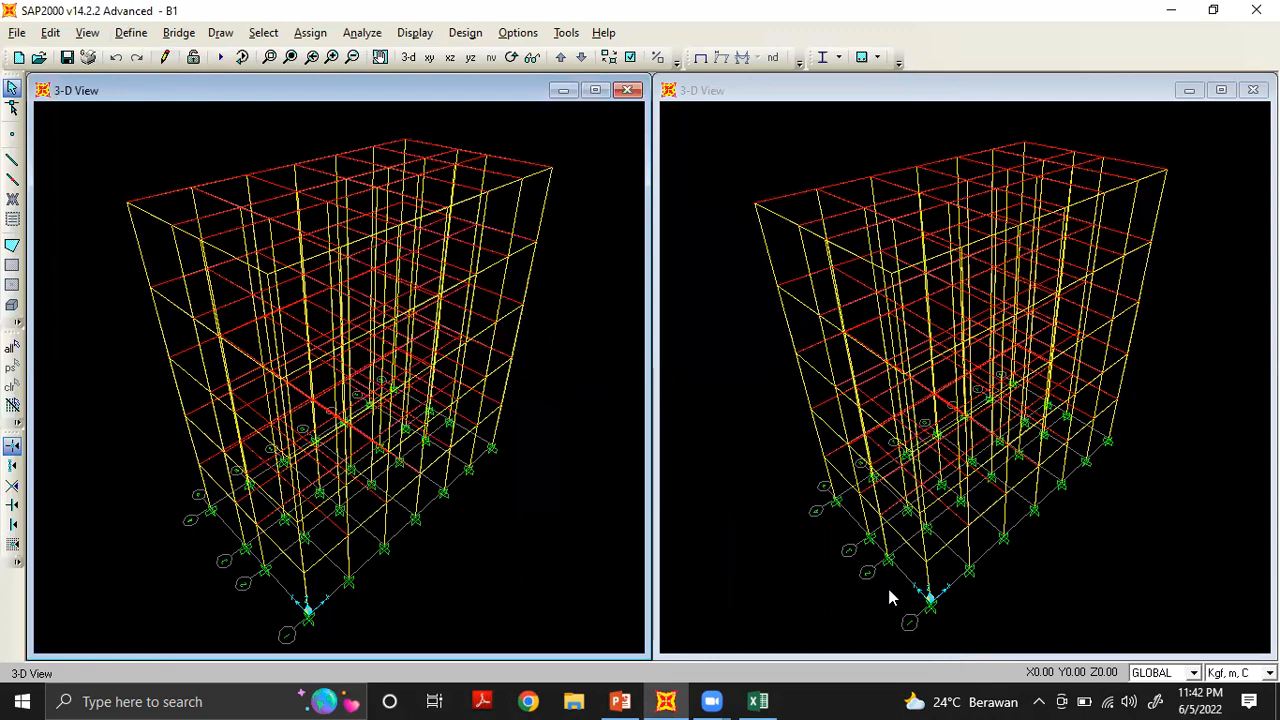
Look up Max Number of Modes on Sheet2 of the Excel workbook and return to SAP2000
{"action": "left_click", "coordinate": [757, 701]}
{"action": "scroll", "coordinate": [654, 457], "scroll_direction": "up", "scroll_amount": 7}
{"action": "scroll", "coordinate": [357, 369], "scroll_direction": "up", "scroll_amount": 1}
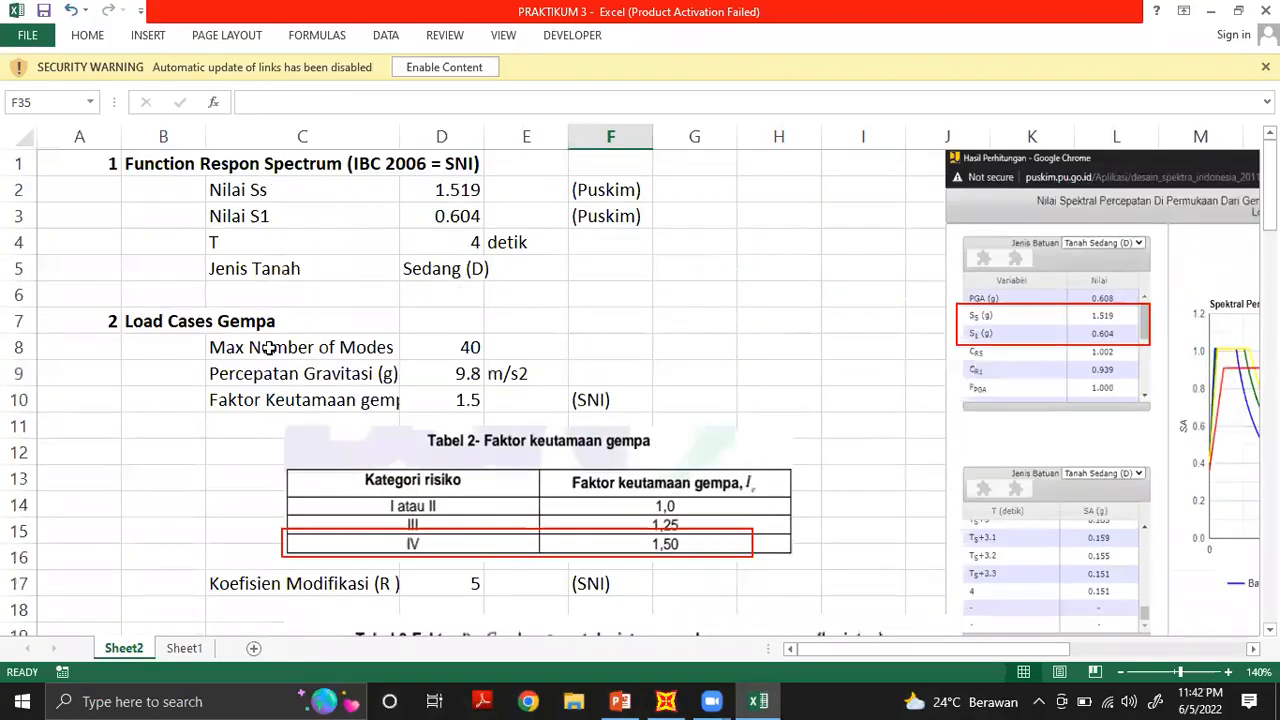
{"action": "left_click_drag", "start_coordinate": [330, 347], "coordinate": [430, 349]}
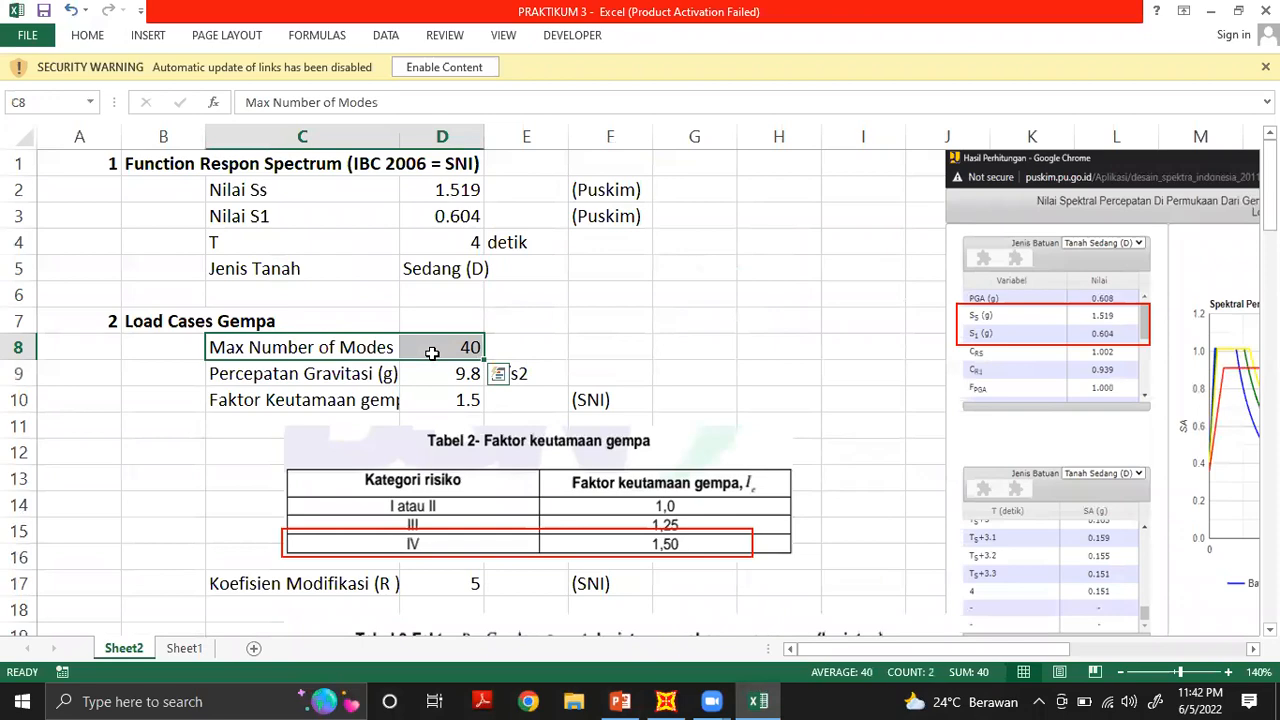
{"action": "left_click", "coordinate": [759, 701]}
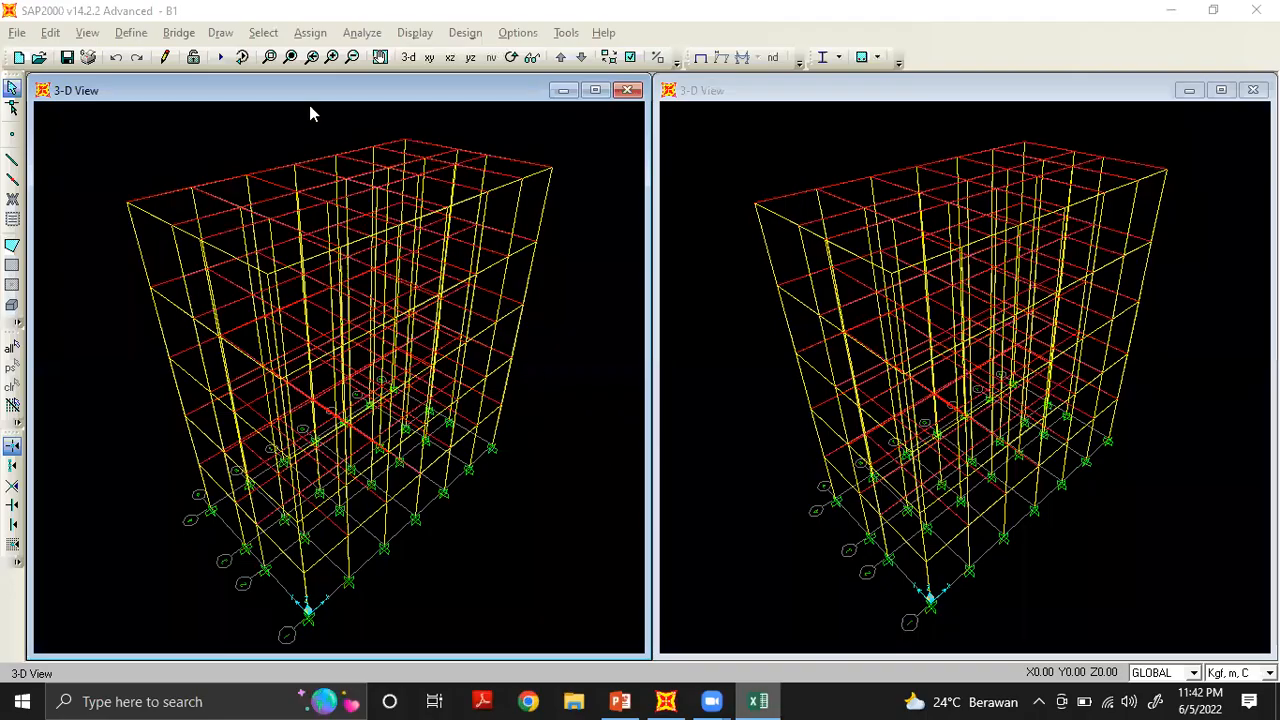
Set the MODAL load case's maximum number of modes to 40 and accept the load case definitions
{"action": "left_click", "coordinate": [128, 33]}
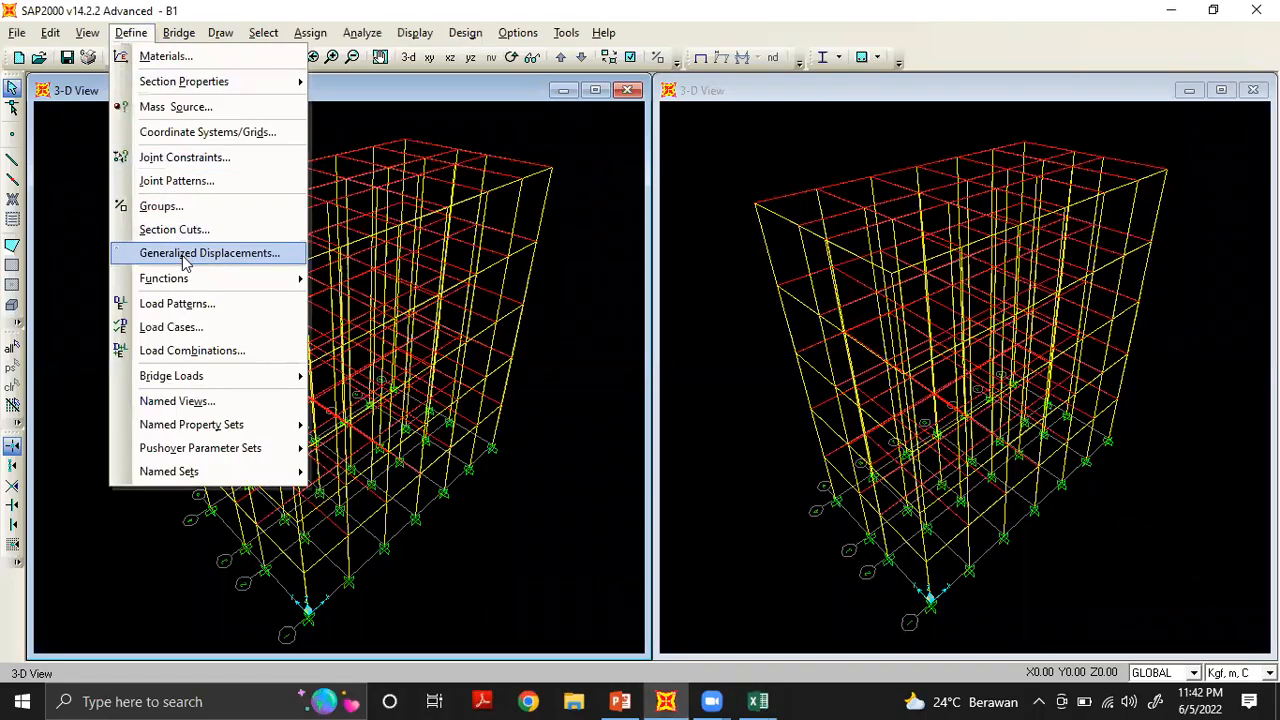
{"action": "left_click", "coordinate": [204, 329]}
{"action": "left_click", "coordinate": [486, 316]}
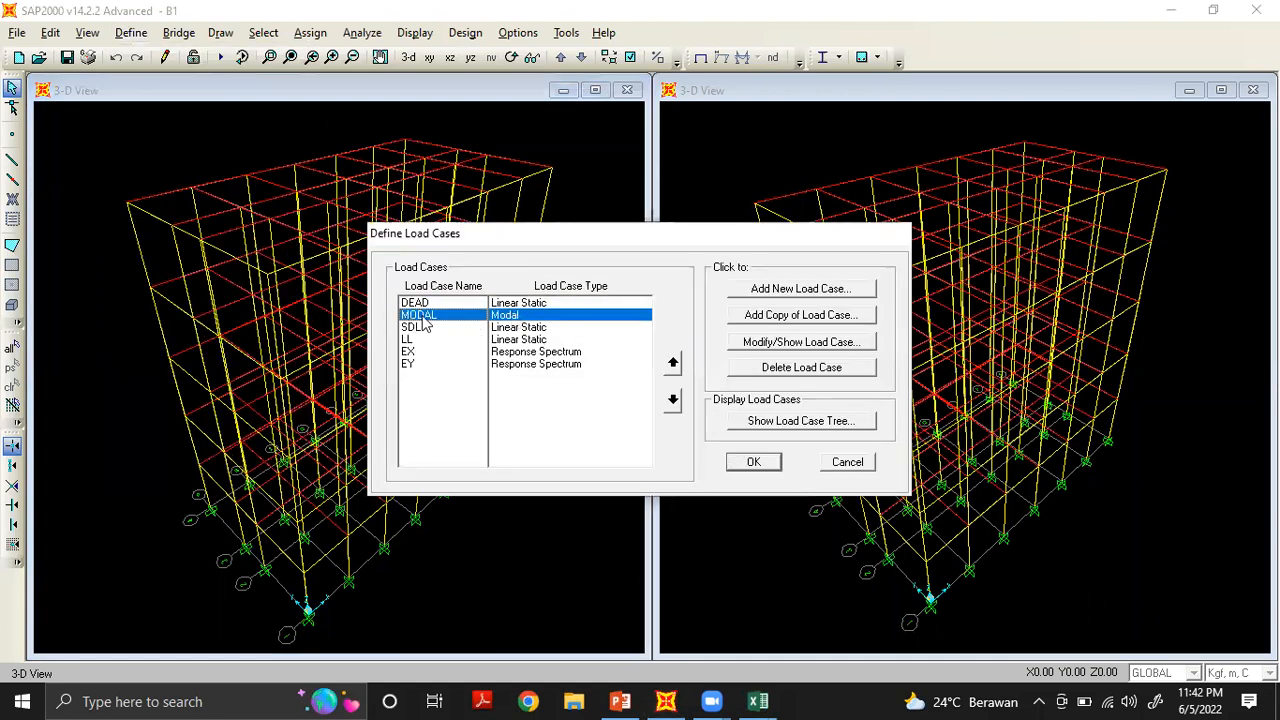
{"action": "left_click", "coordinate": [752, 343]}
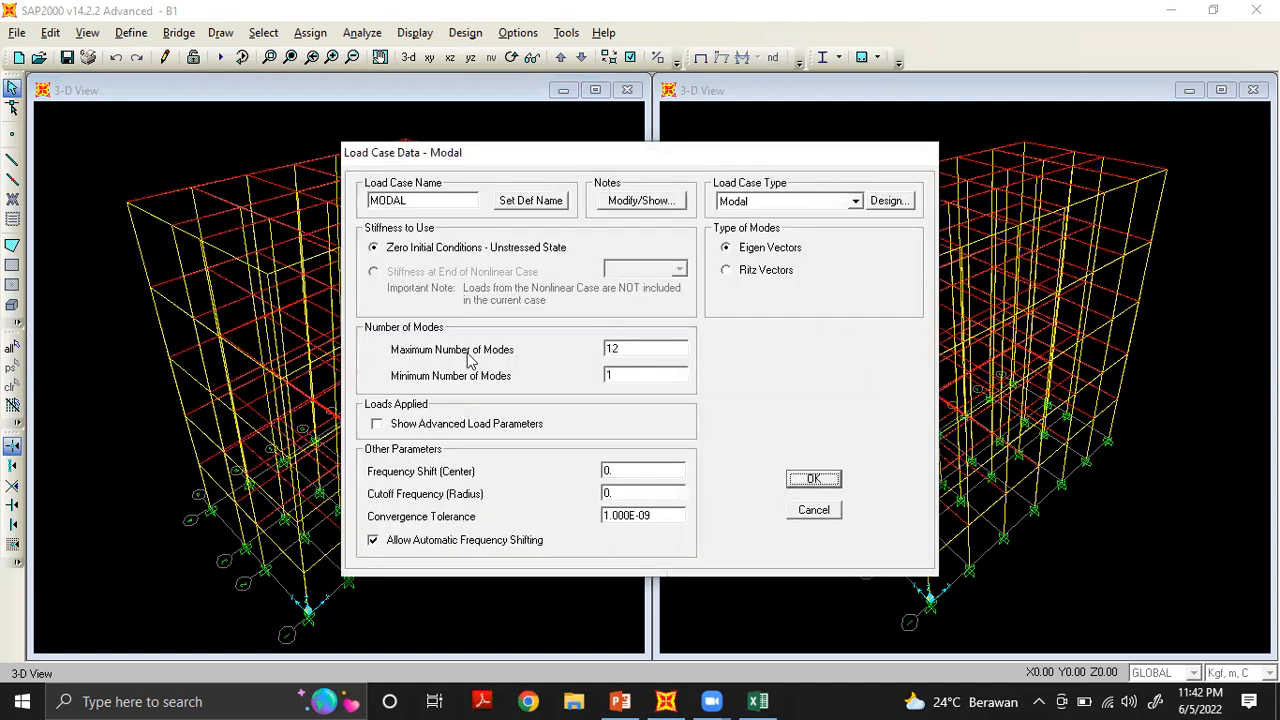
{"action": "double_click", "coordinate": [638, 349]}
{"action": "type", "text": "40"}
{"action": "left_click", "coordinate": [816, 484]}
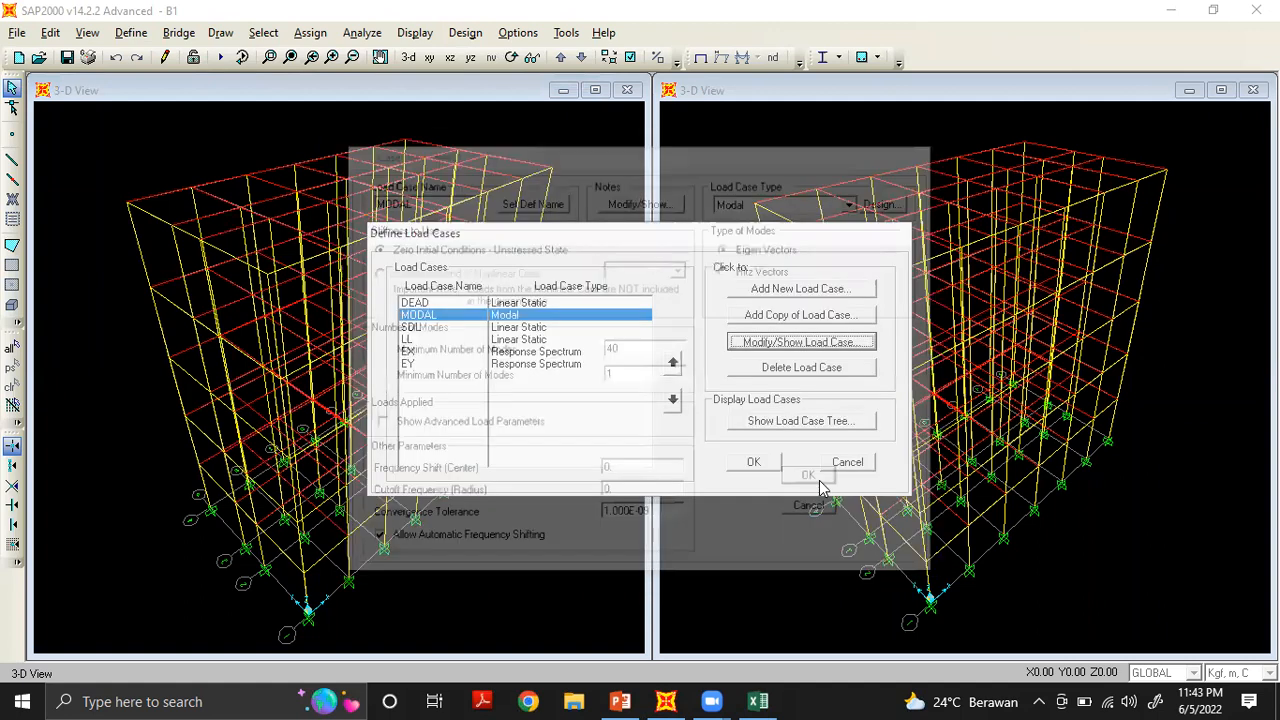
{"action": "left_click", "coordinate": [772, 466]}
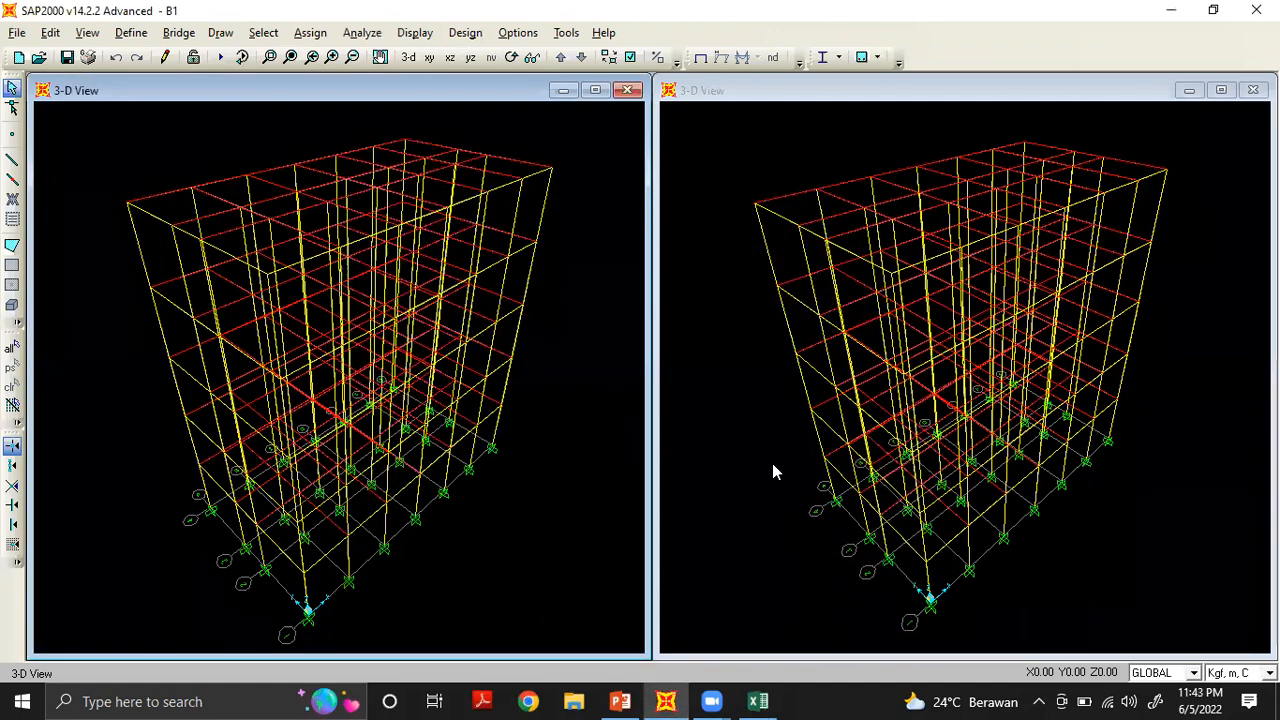